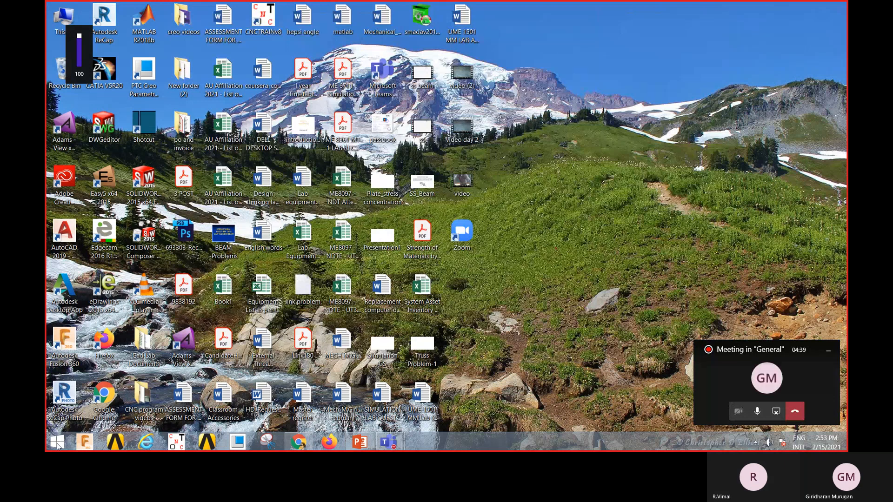
Open ANSYS Mechanical APDL and limit the GUI discipline preferences to Structural.
left_click(207, 442)
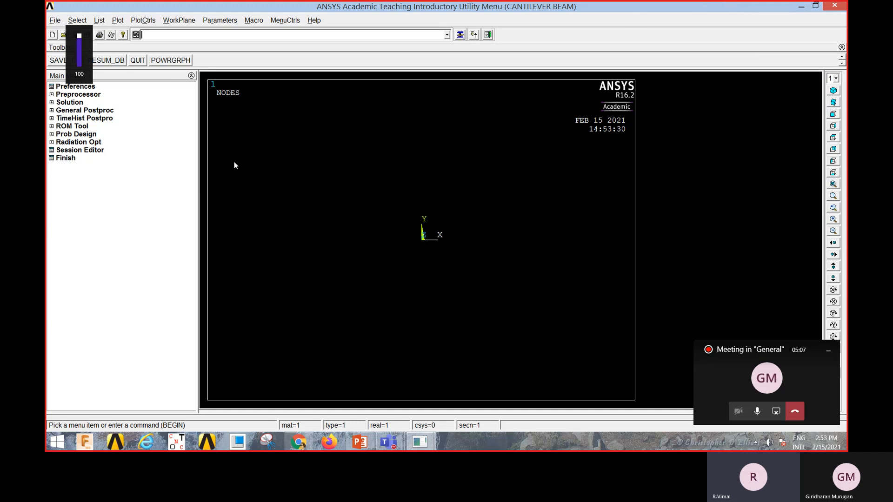
left_click(73, 88)
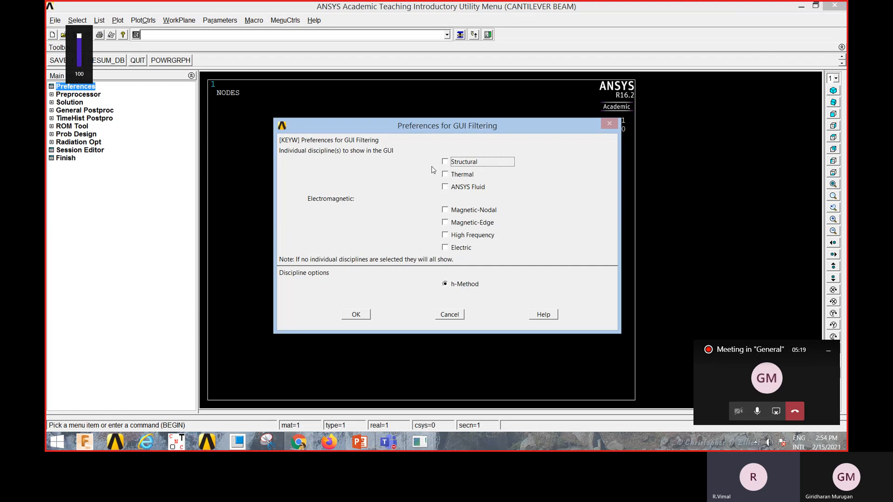
left_click(445, 163)
left_click(362, 315)
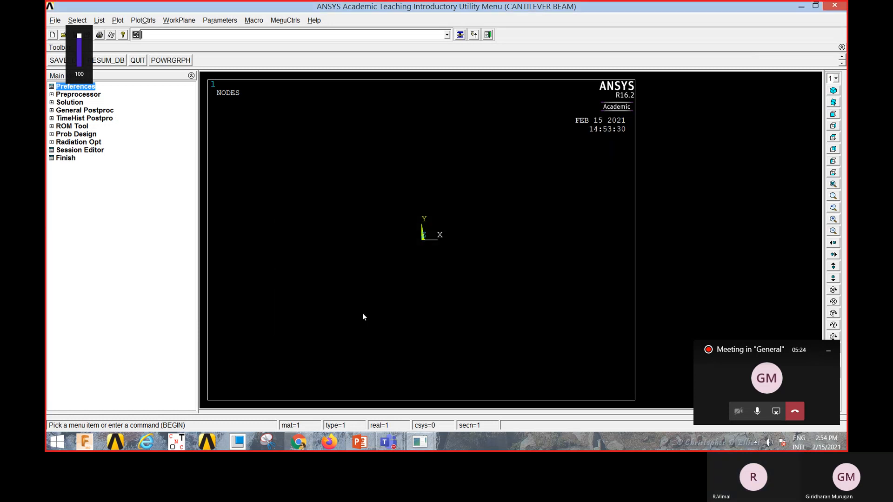
Add the Beam 2 node 188 element type with reference number 1 to the defined element types.
left_click(83, 95)
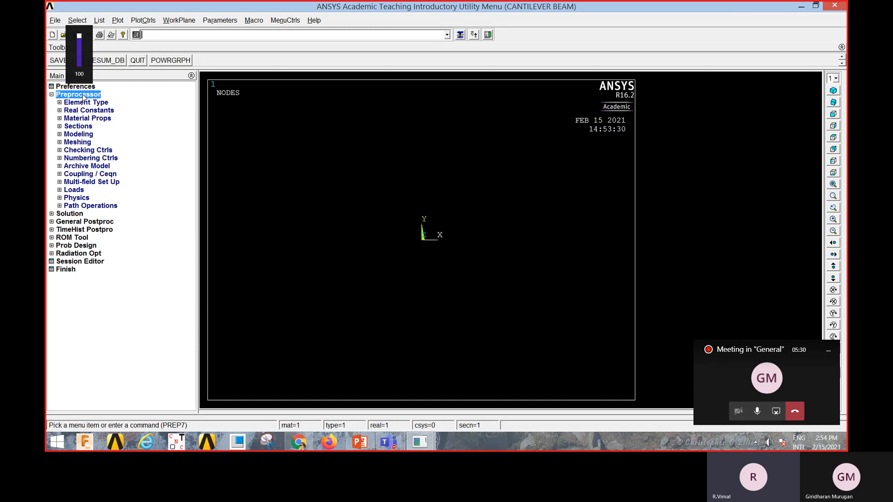
left_click(85, 103)
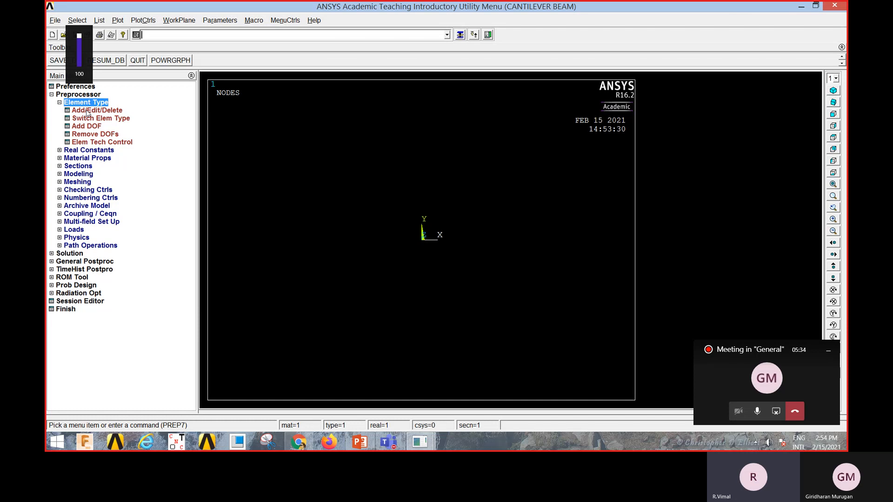
left_click(93, 111)
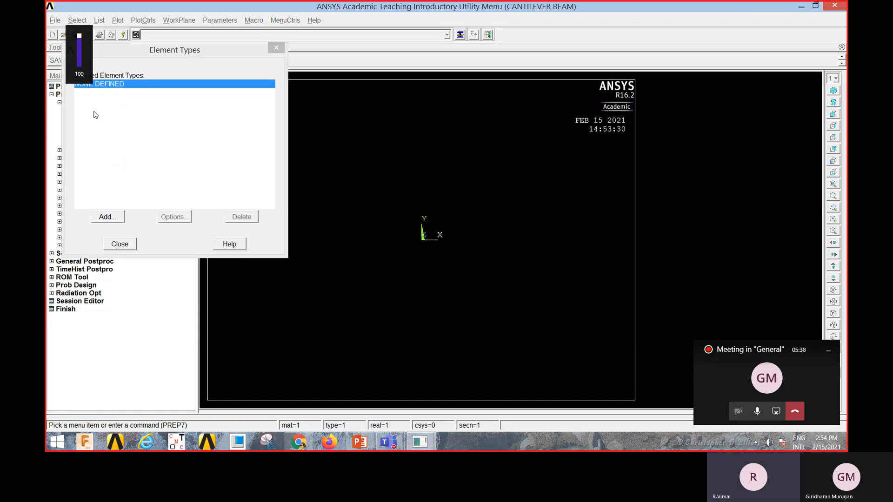
left_click(108, 218)
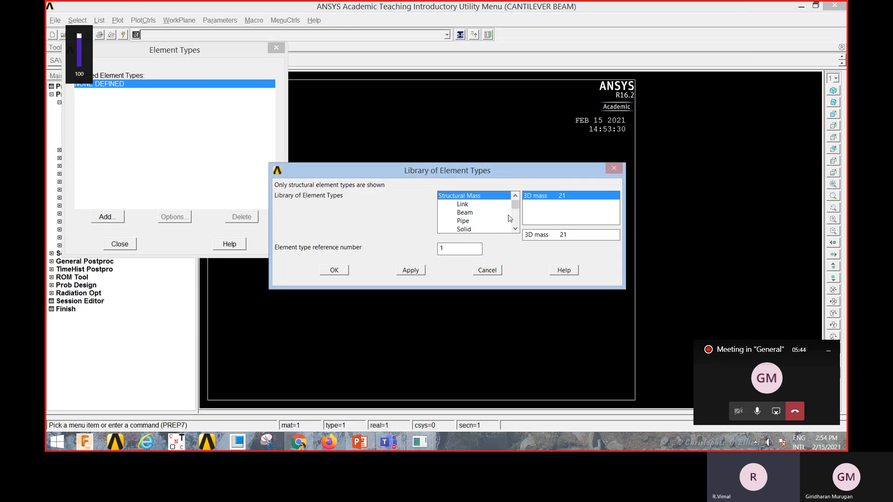
mouse_move(516, 206)
left_mouse_down()
mouse_move(518, 228)
mouse_move(517, 205)
left_mouse_up()
left_click(465, 213)
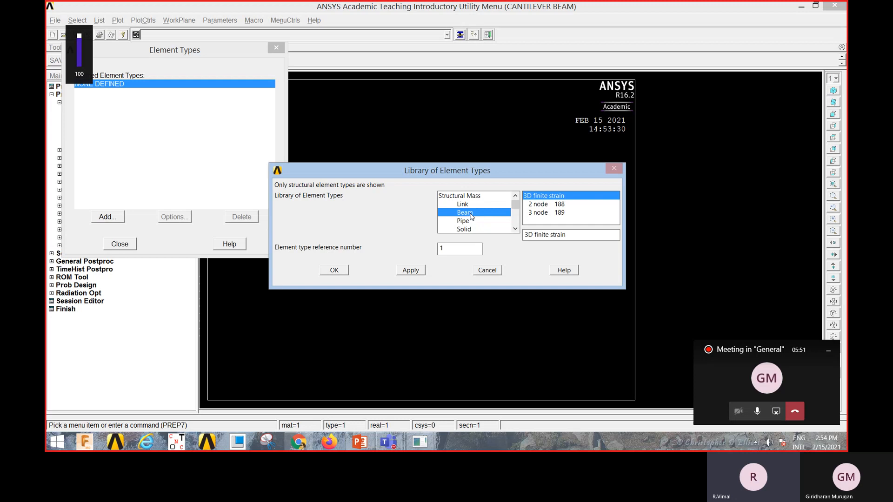
left_click(538, 205)
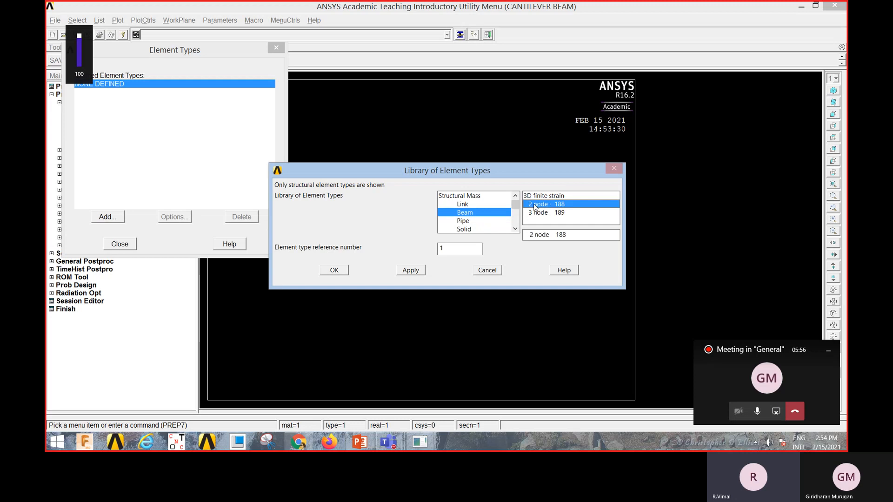
left_click(333, 270)
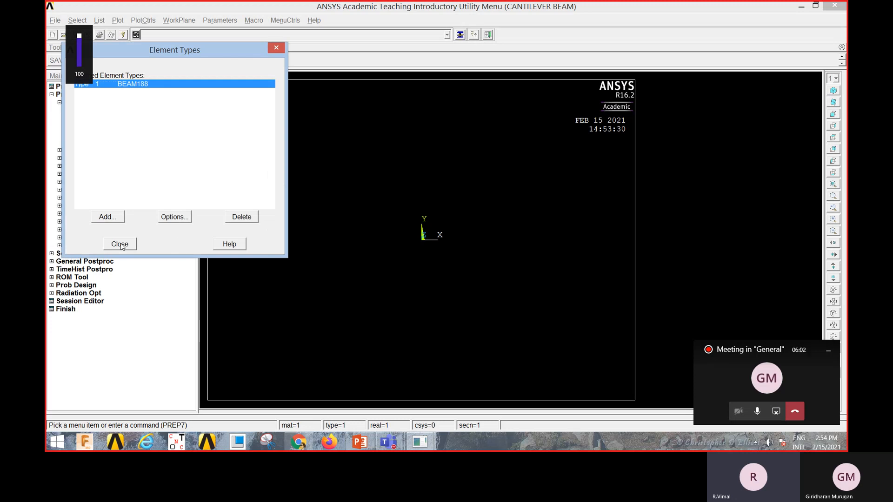
left_click_drag(152, 52, 282, 91)
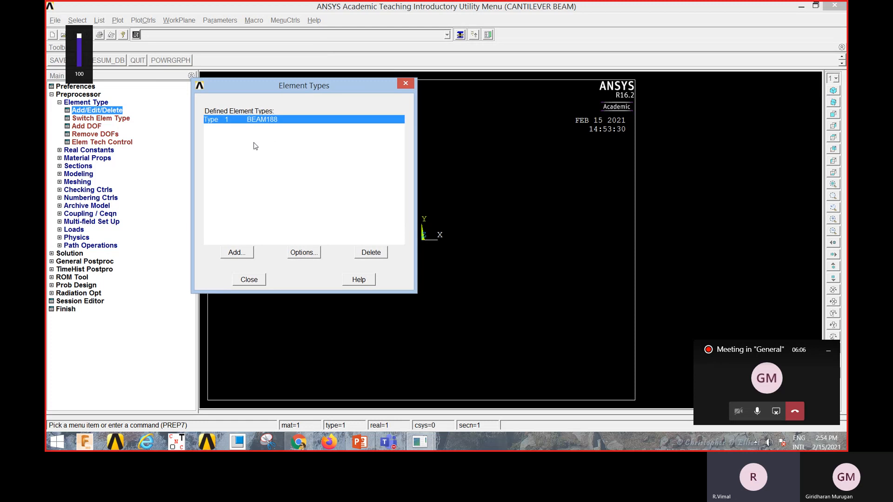
left_click(253, 283)
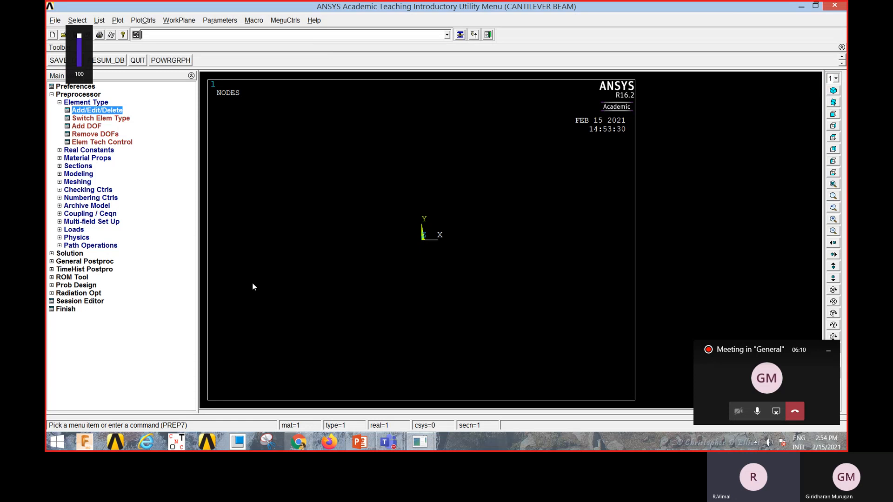
Define material model 1 as structural linear elastic isotropic with EX 2e5 and PRXY 0.3.
left_click(83, 159)
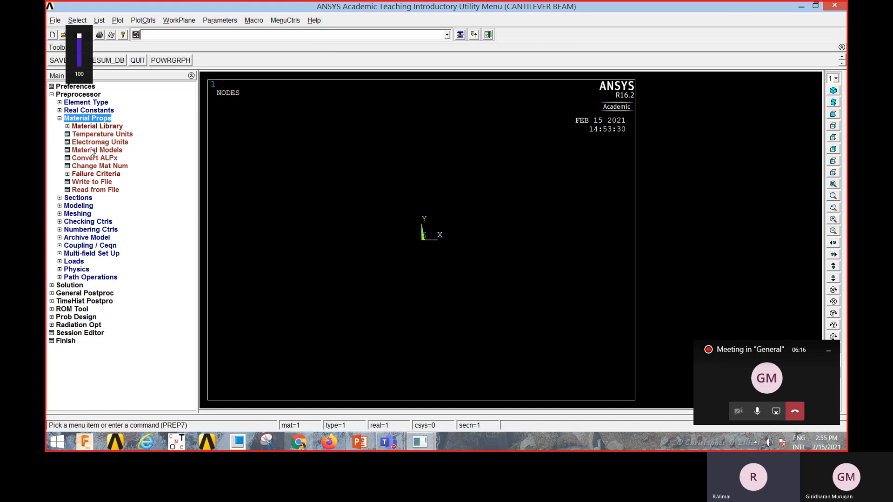
left_click(92, 150)
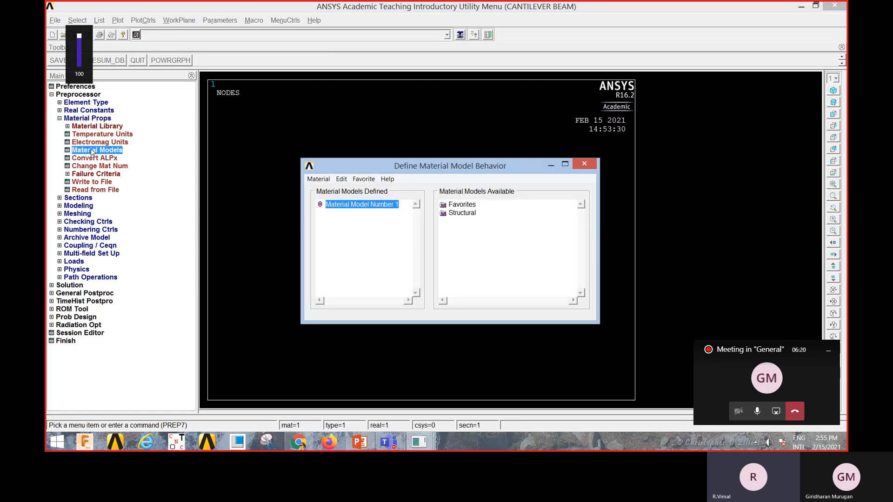
double_click(456, 214)
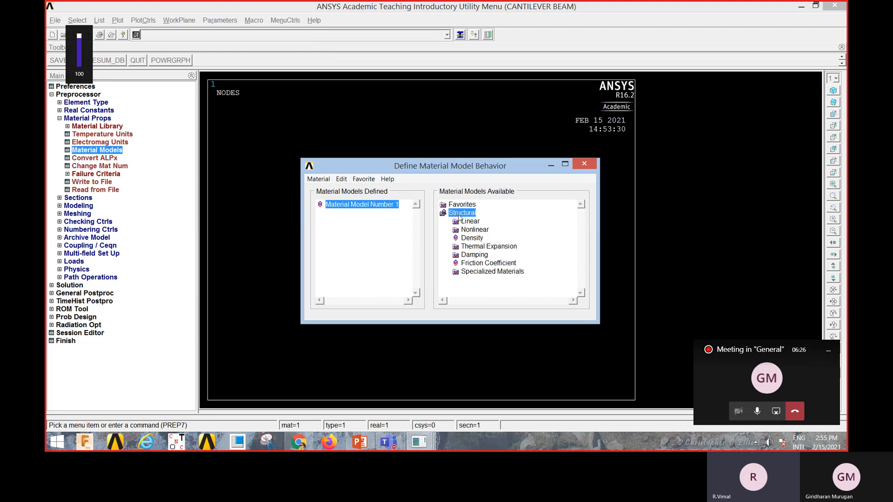
double_click(470, 222)
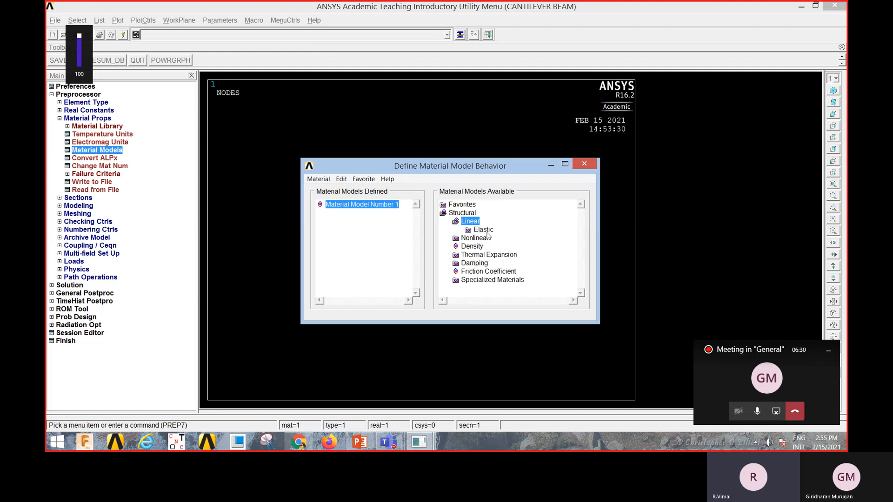
double_click(487, 233)
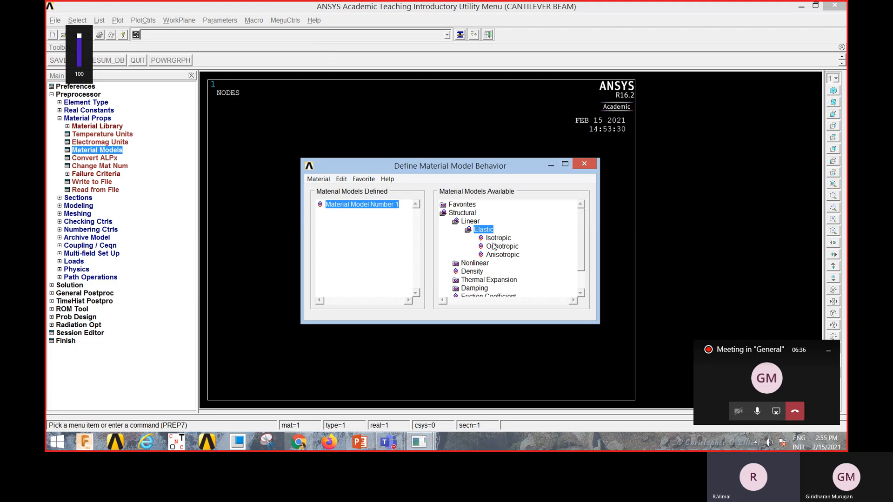
double_click(497, 238)
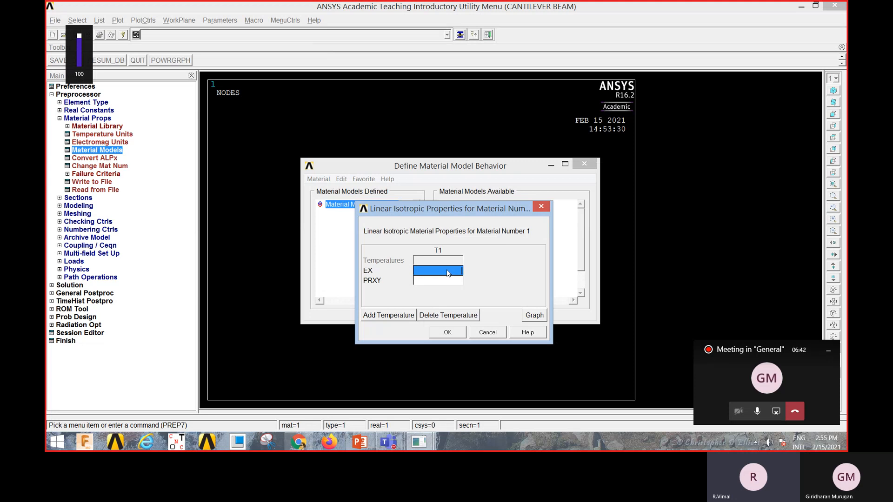
type("2e5")
left_click(433, 283)
type("0.3")
left_click(448, 333)
left_click(319, 179)
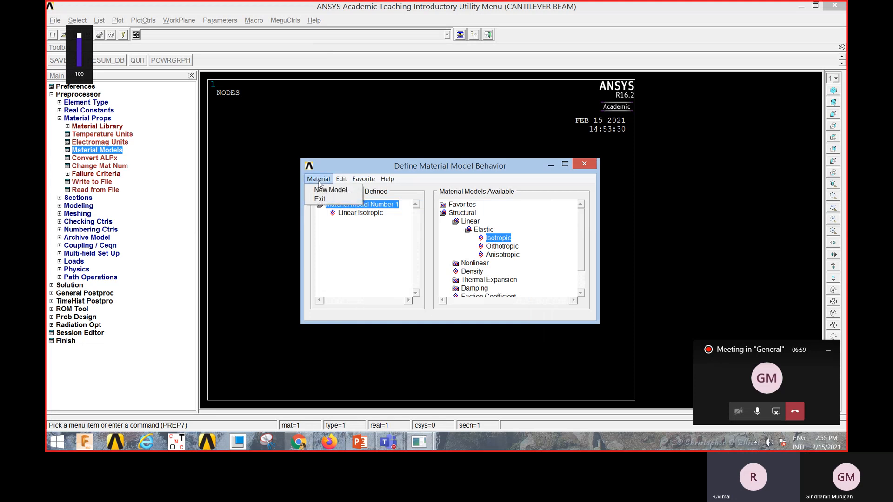
left_click(319, 199)
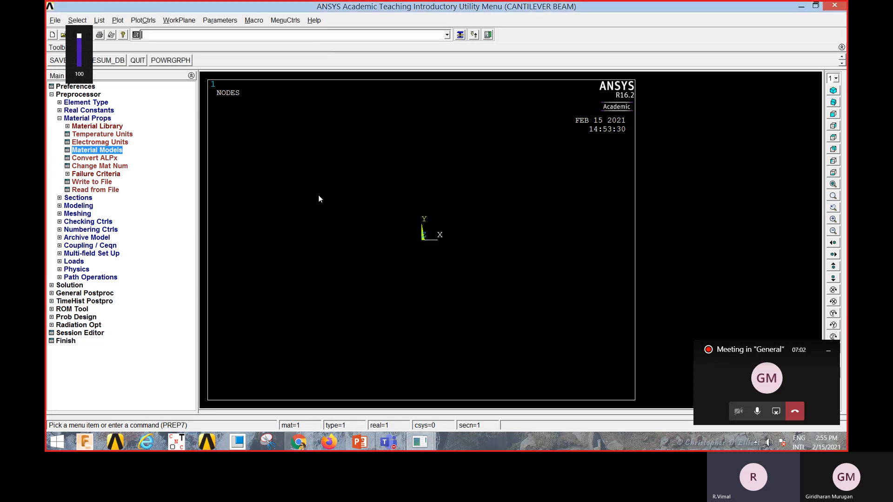
Define a rectangular common beam section with ID 1, B 10 and H 10, and preview its section data.
left_click(81, 199)
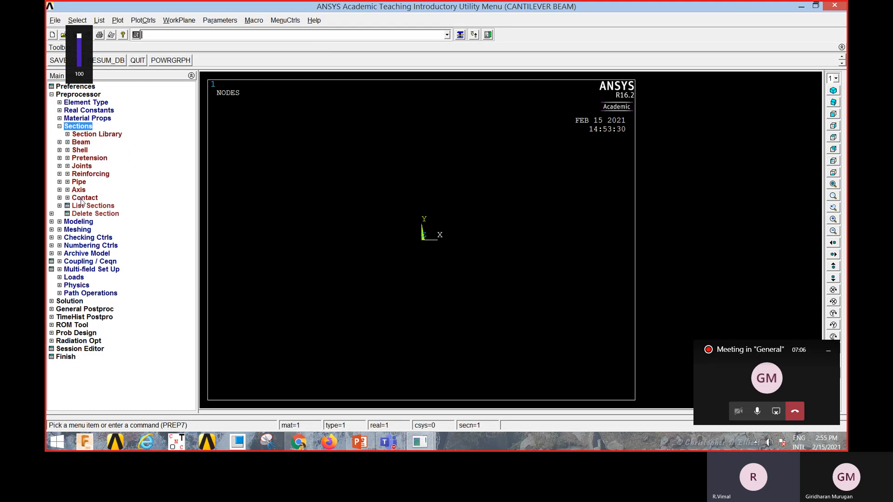
left_click(78, 143)
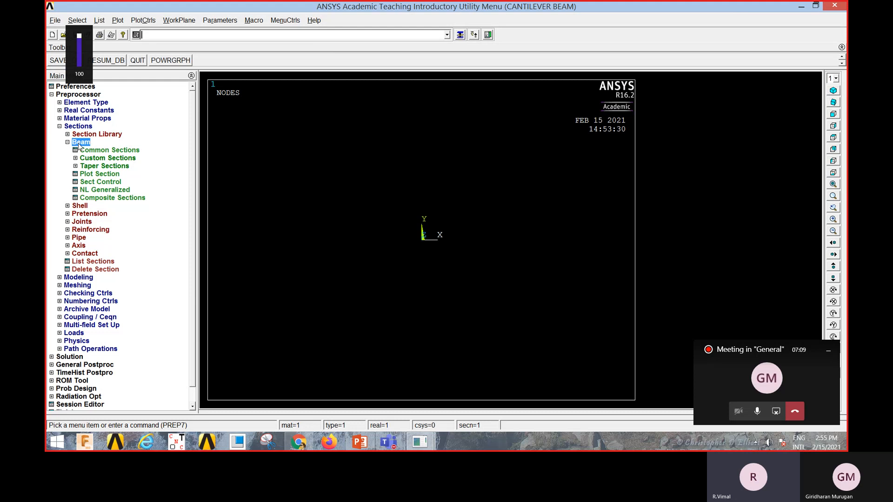
left_click(108, 150)
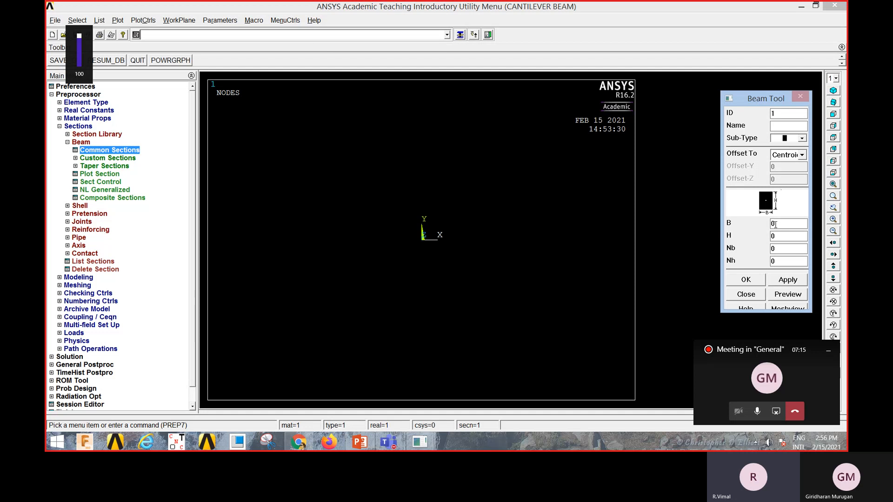
left_click_drag(776, 224, 765, 227)
type("10")
key("Tab")
type("10")
left_click(789, 281)
left_click(790, 296)
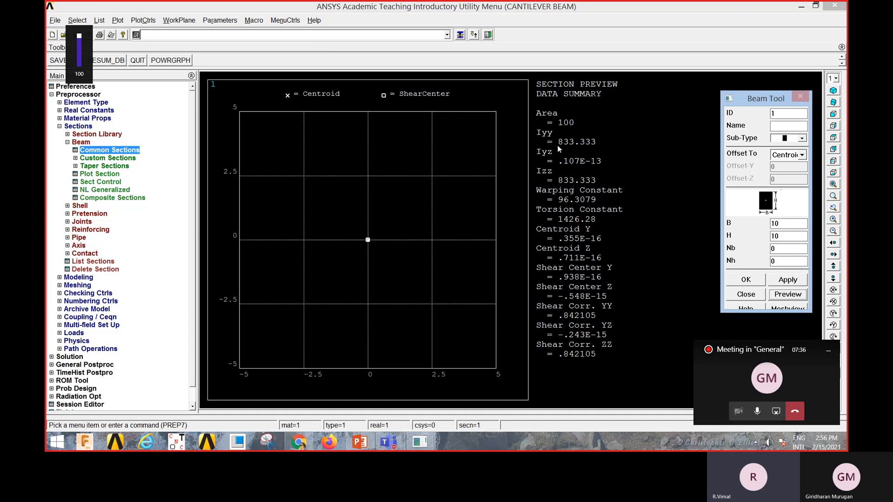
left_click(746, 279)
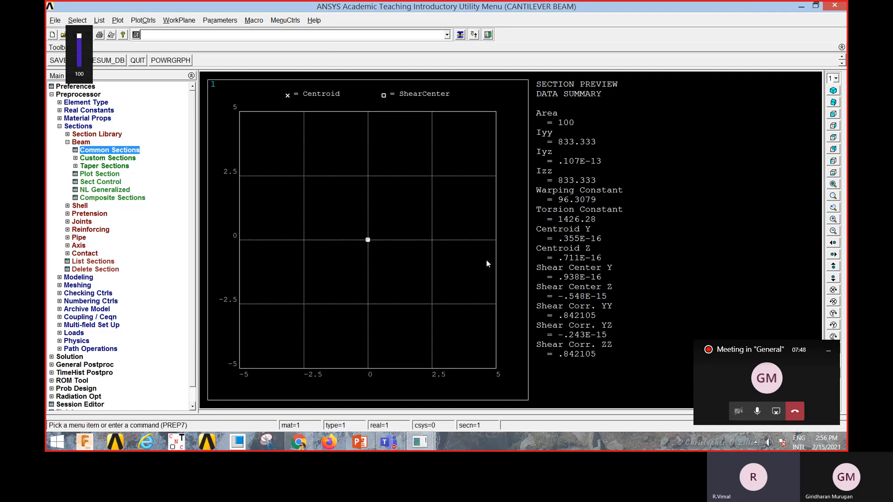
Create keypoint 1 at X 0, Y 0 in the active coordinate system.
left_click(75, 278)
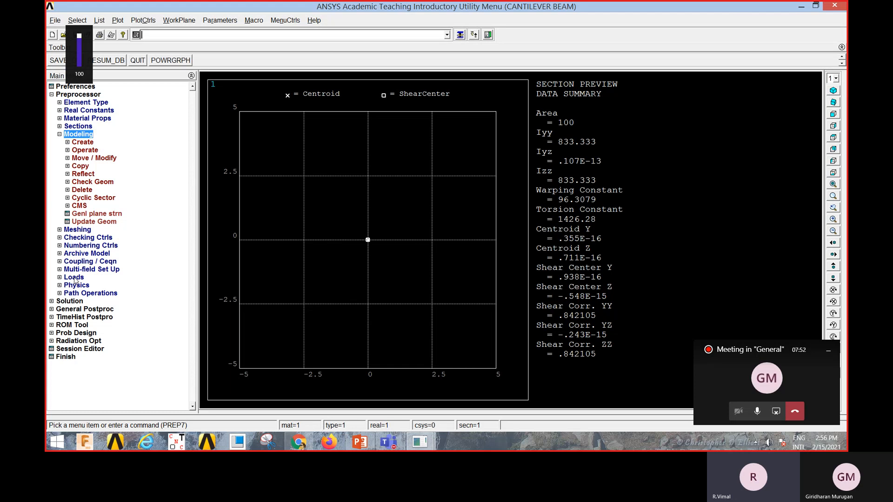
left_click(82, 142)
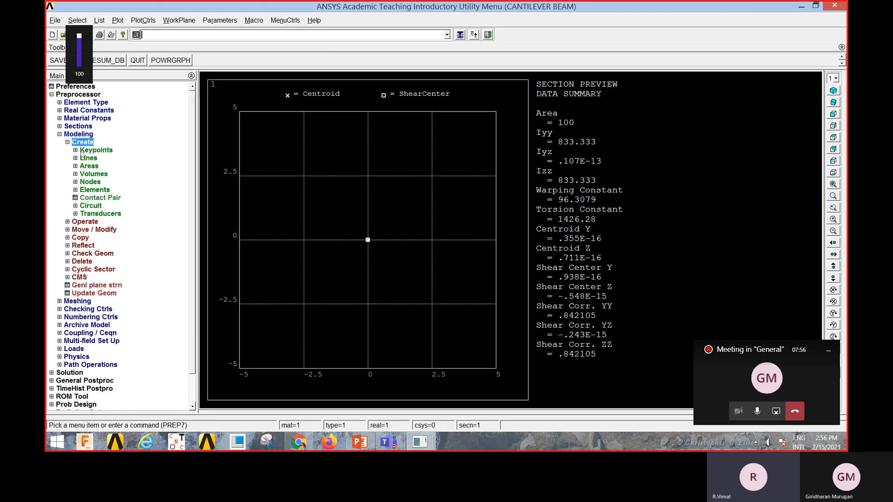
left_click(92, 151)
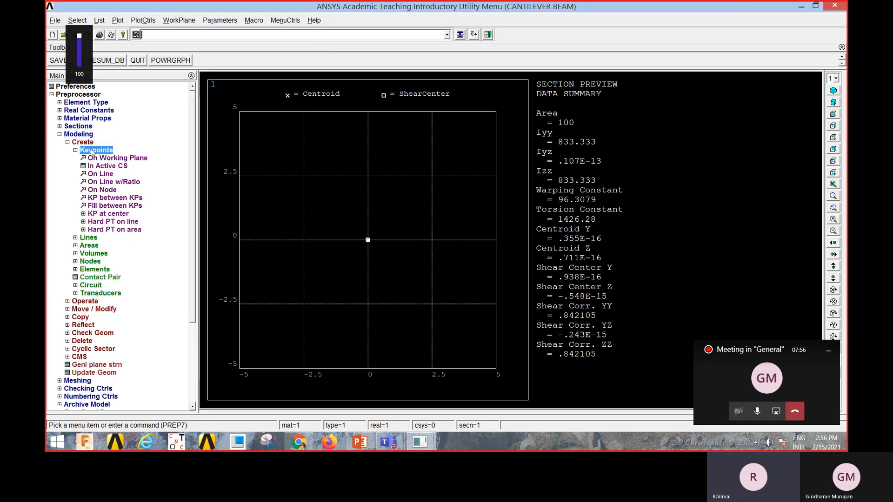
left_click(107, 166)
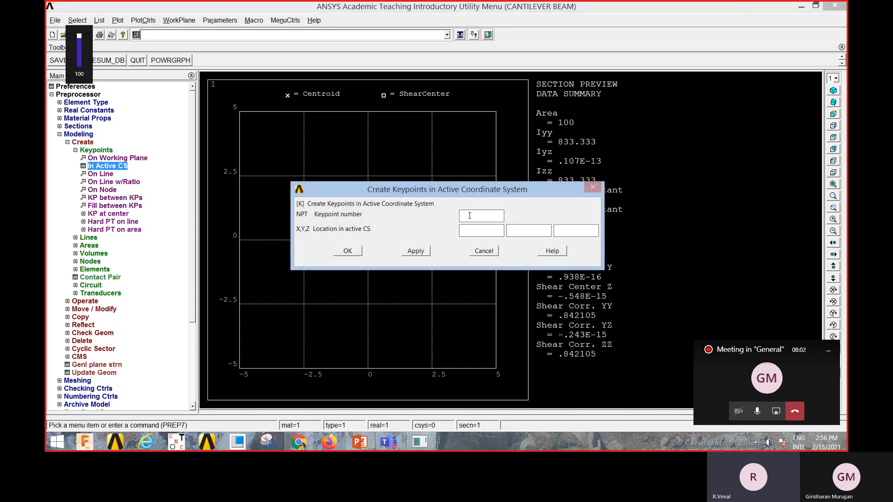
type("1")
key("Tab")
type("0")
left_click(421, 252)
Create keypoint 2 at X 100, Y 0 in the active coordinate system.
double_click(479, 220)
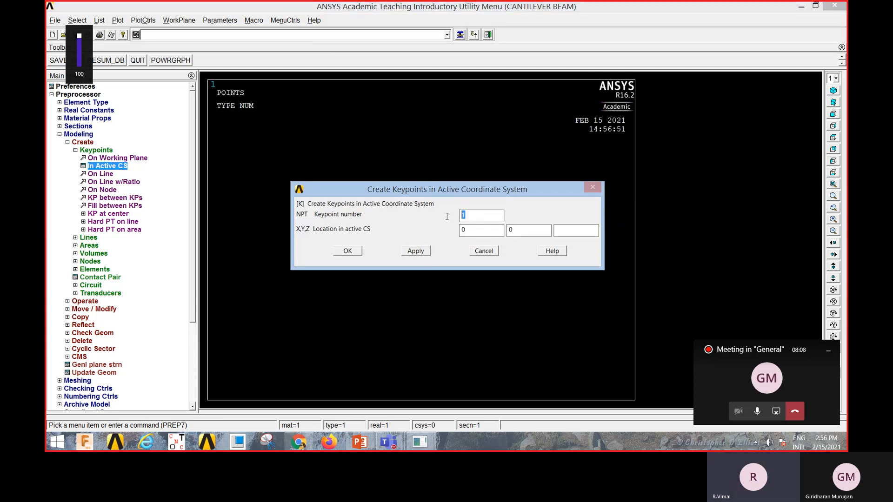
type("2")
key("Tab")
type("100")
left_click(421, 251)
left_click(348, 251)
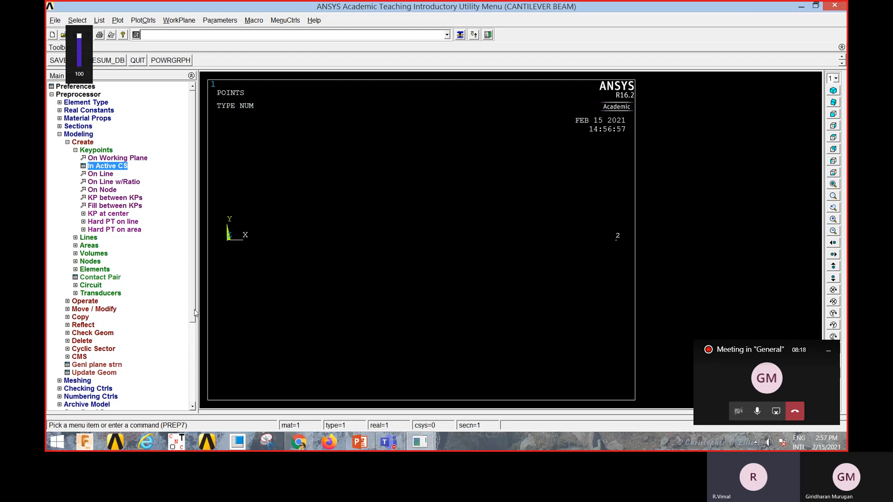
Create a straight line between keypoints 1 and 2.
left_click(89, 239)
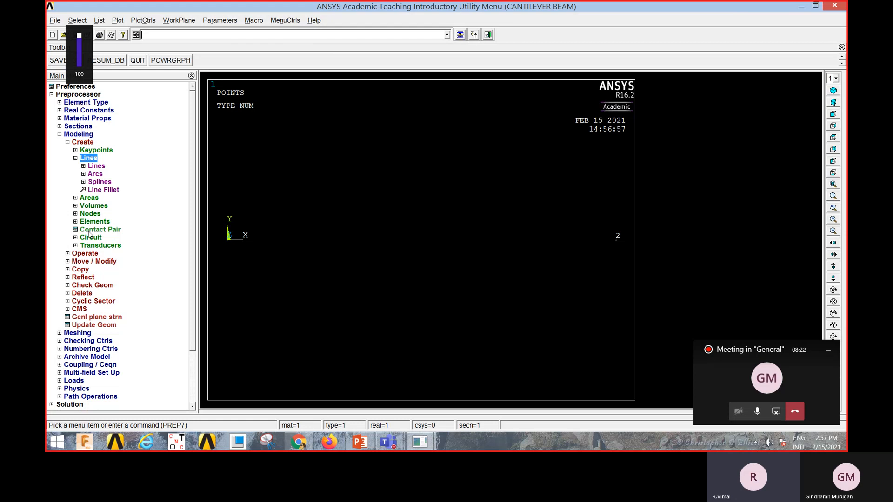
left_click(98, 169)
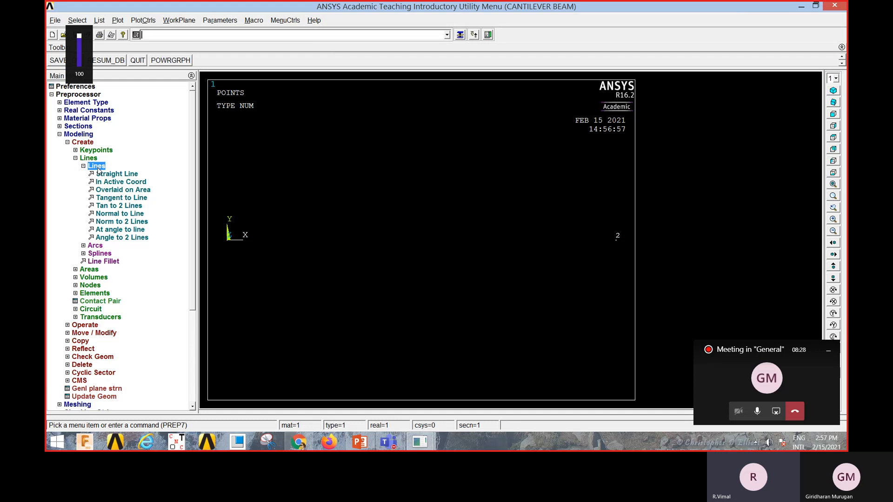
left_click(116, 177)
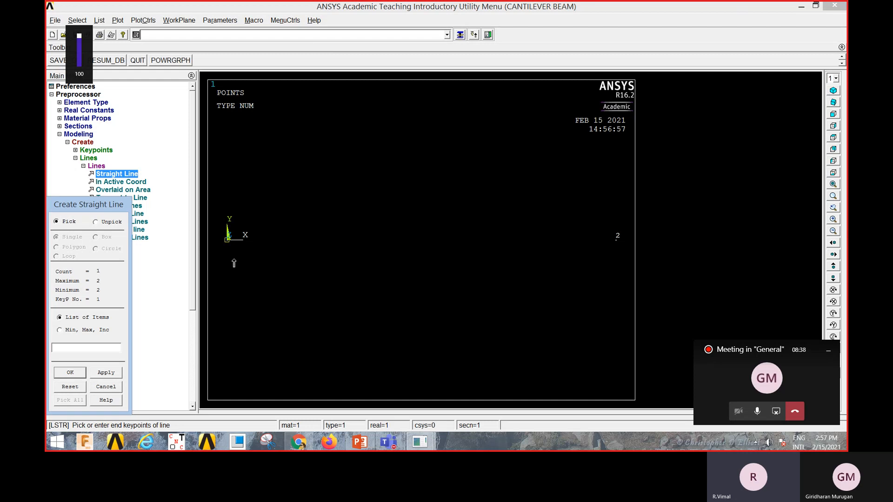
left_click(484, 265)
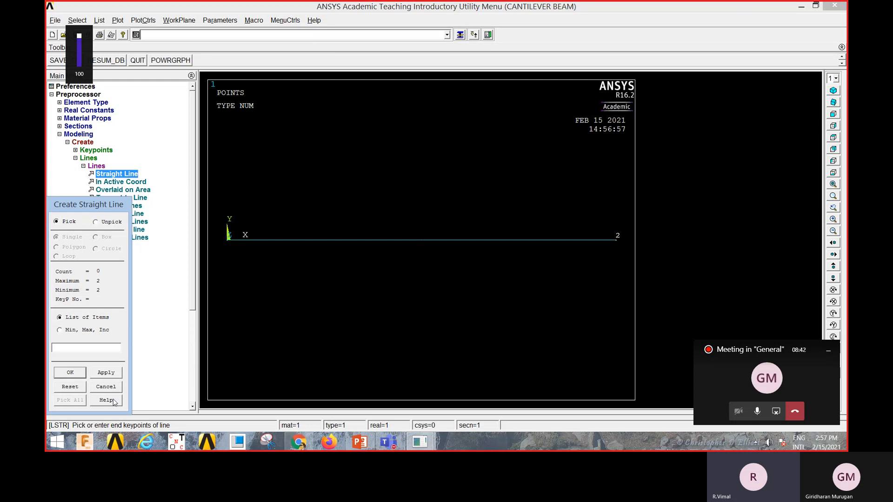
Set the element size control on the beam line to 50 element divisions with the MeshTool.
left_click(79, 374)
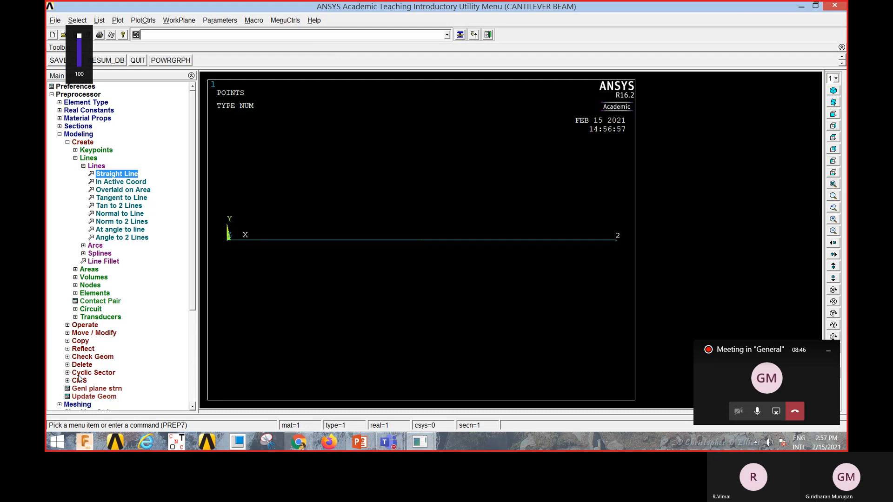
left_click(79, 135)
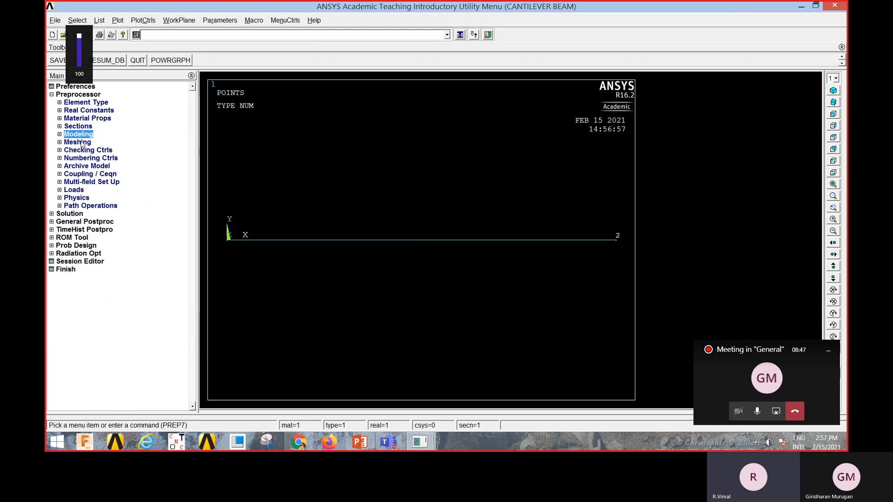
left_click(77, 143)
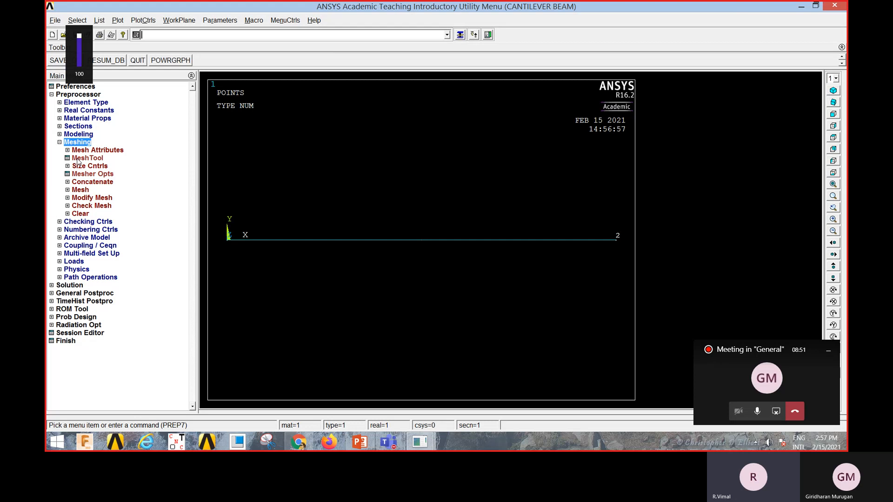
left_click(78, 159)
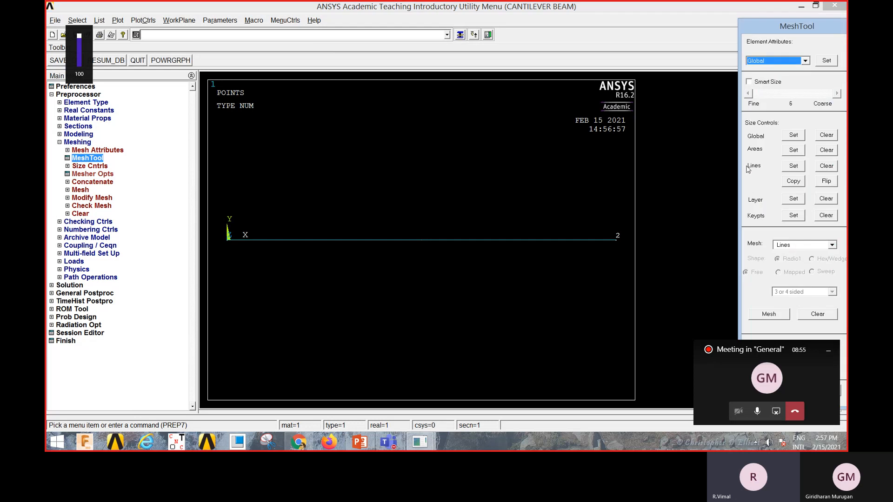
left_click(793, 166)
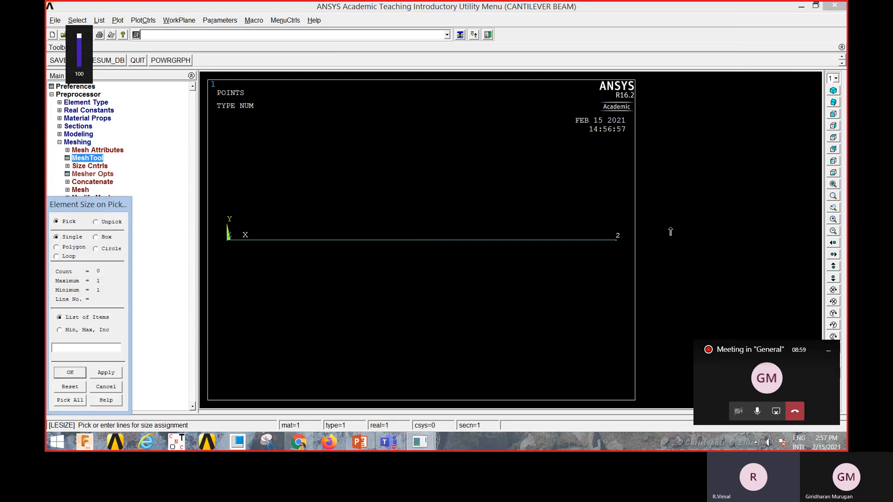
left_click(499, 242)
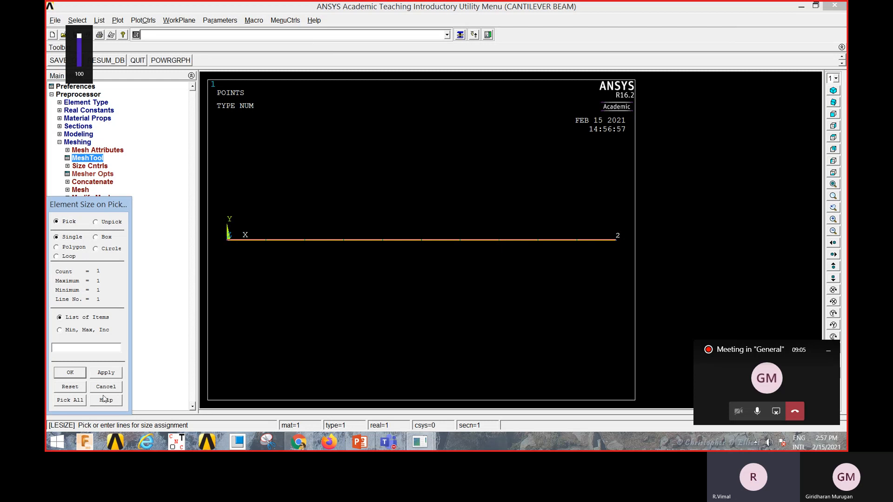
left_click(71, 373)
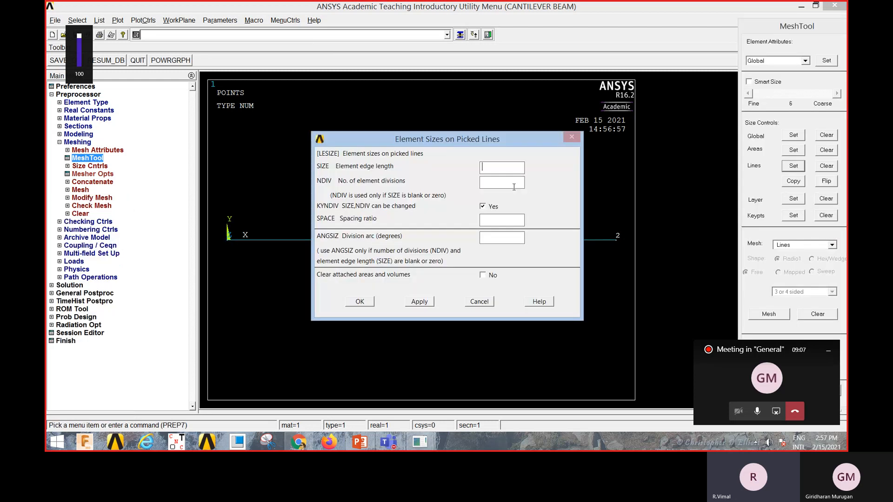
left_click(495, 184)
type("50")
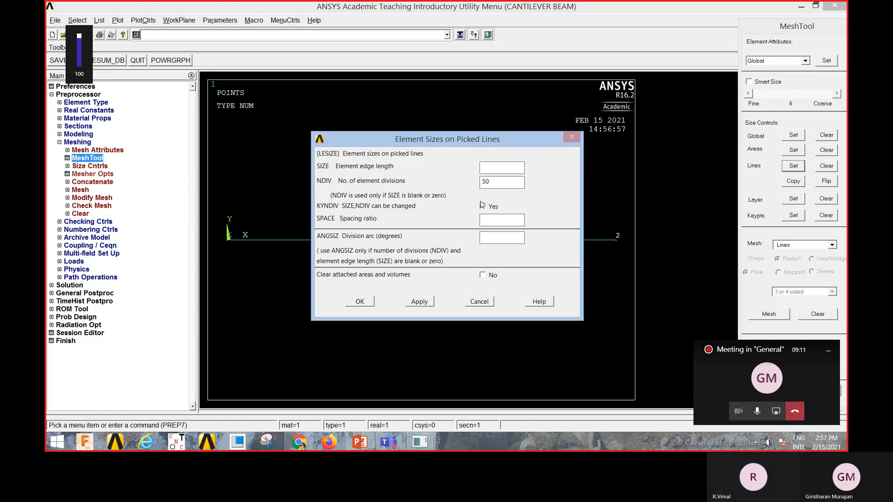
left_click(369, 303)
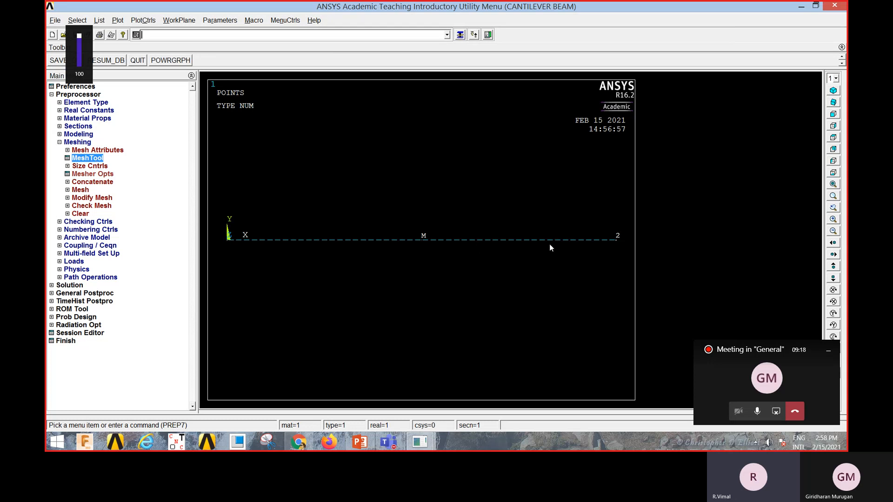
Mesh the beam line with the MeshTool.
left_click(94, 159)
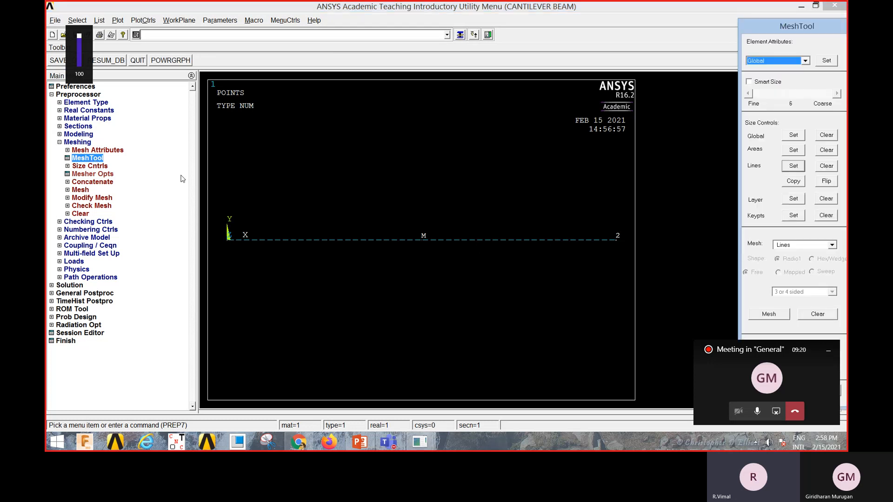
left_click(769, 315)
left_click(471, 242)
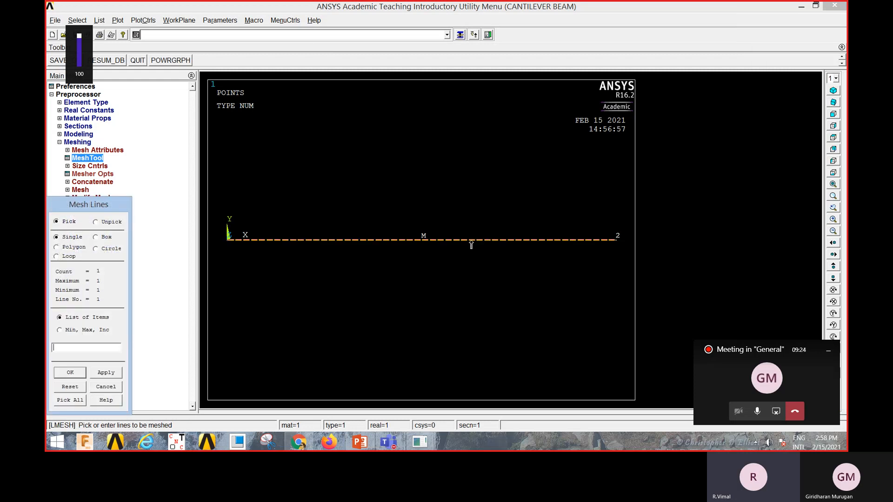
left_click(83, 372)
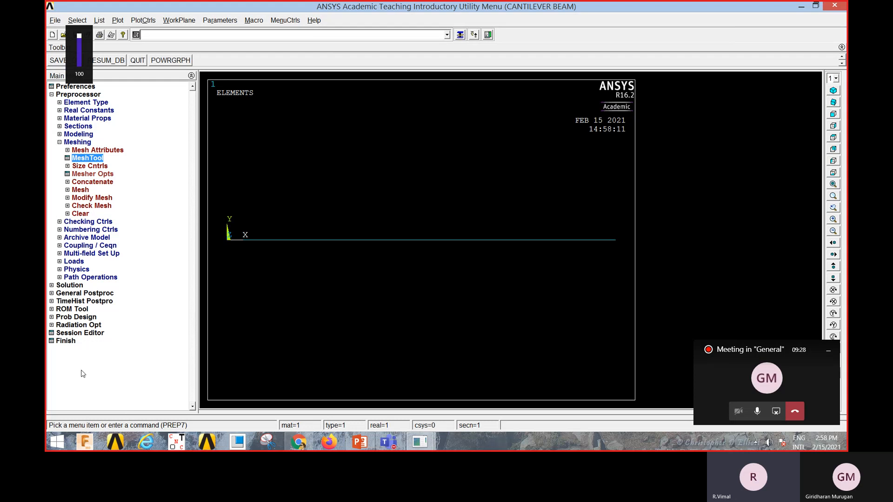
left_click(71, 143)
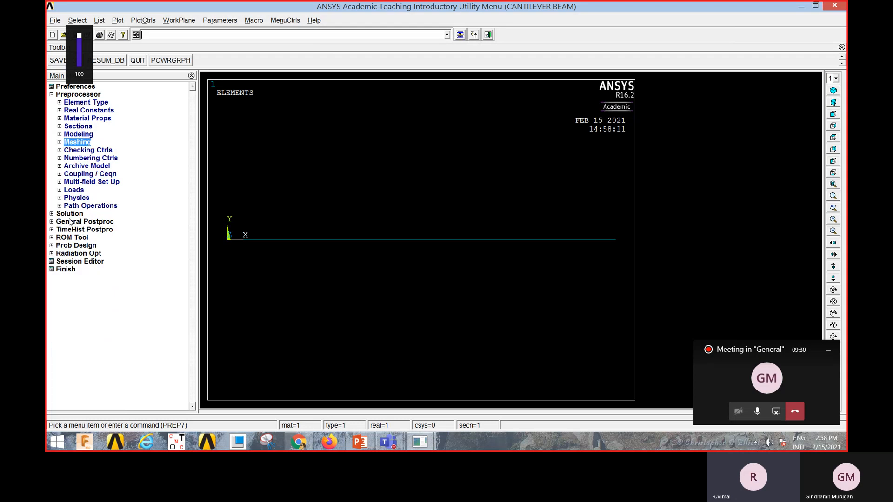
Apply a structural displacement constraint on keypoint 1, fixing All DOF with a constant value of 0.
left_click(71, 215)
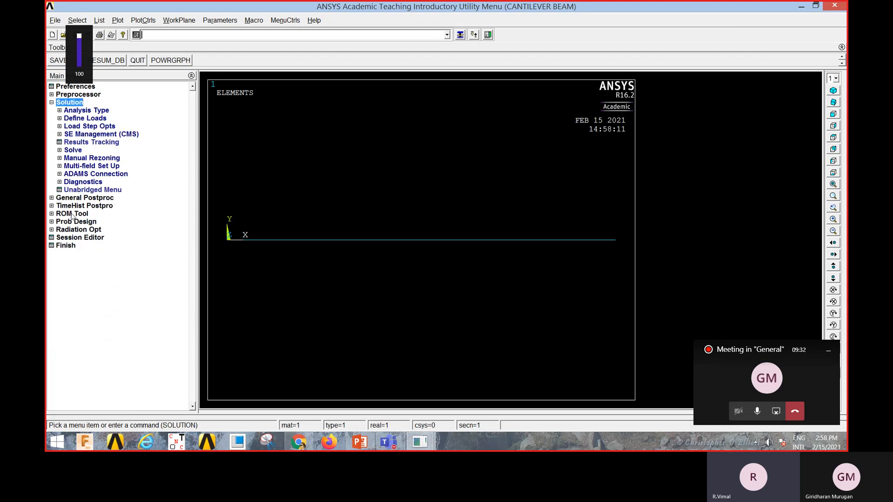
left_click(89, 119)
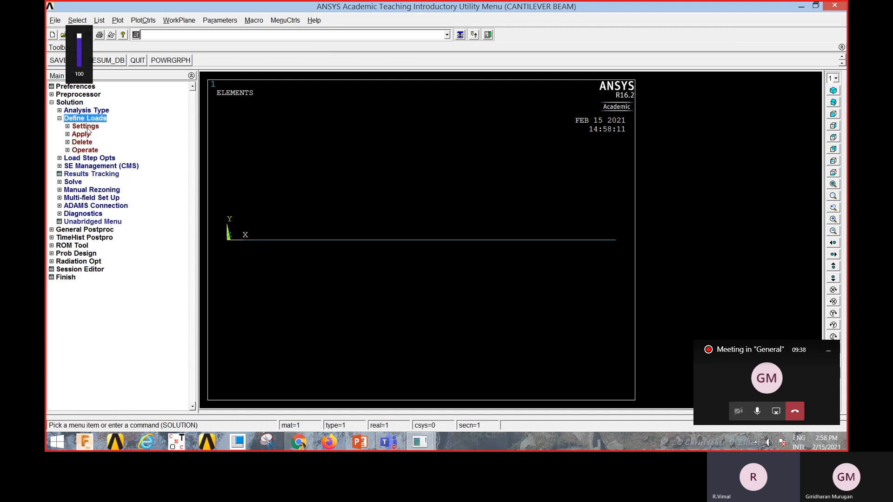
left_click(81, 135)
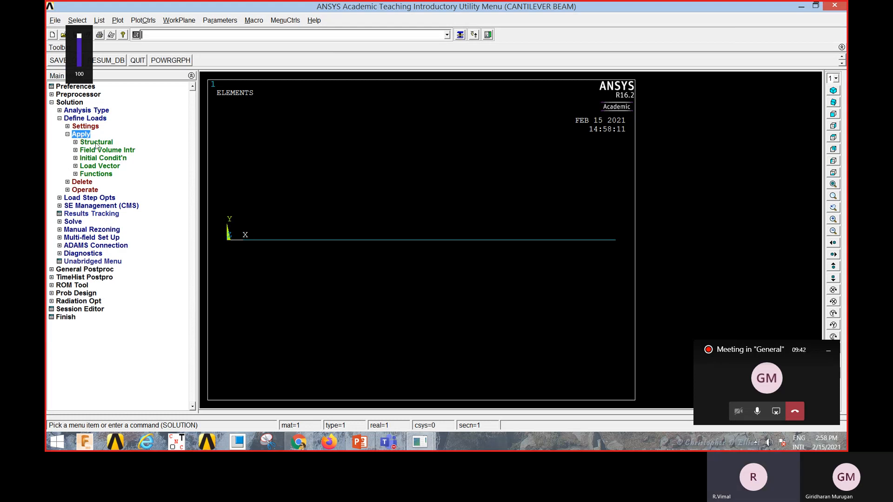
left_click(96, 143)
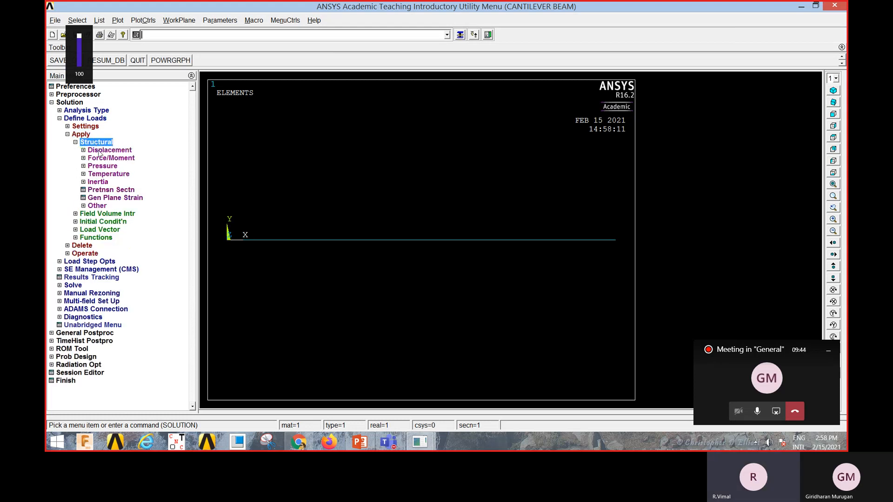
left_click(99, 151)
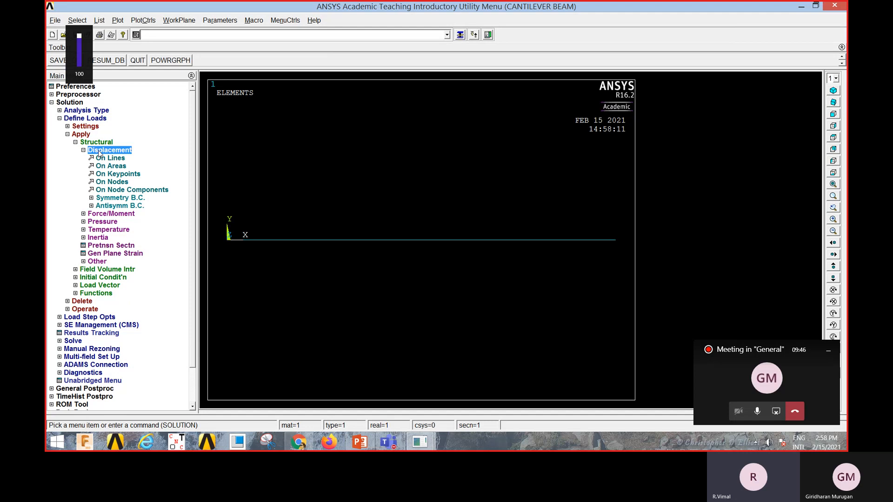
left_click(119, 175)
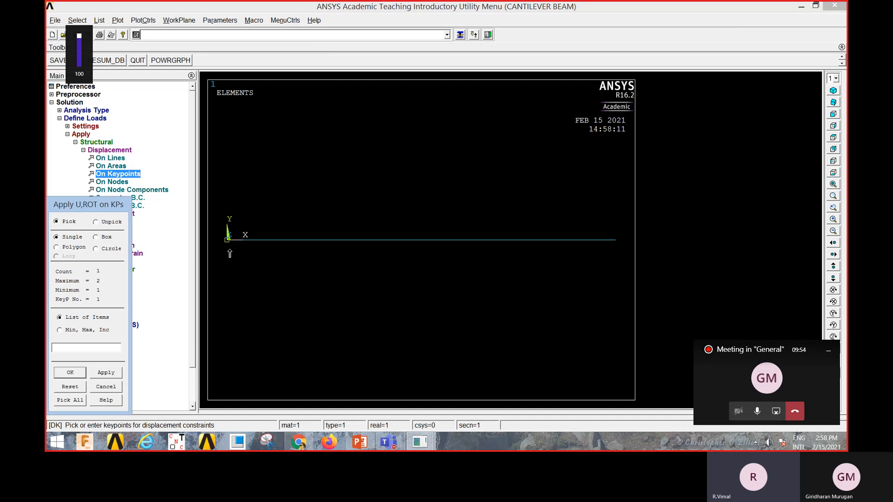
left_click(70, 372)
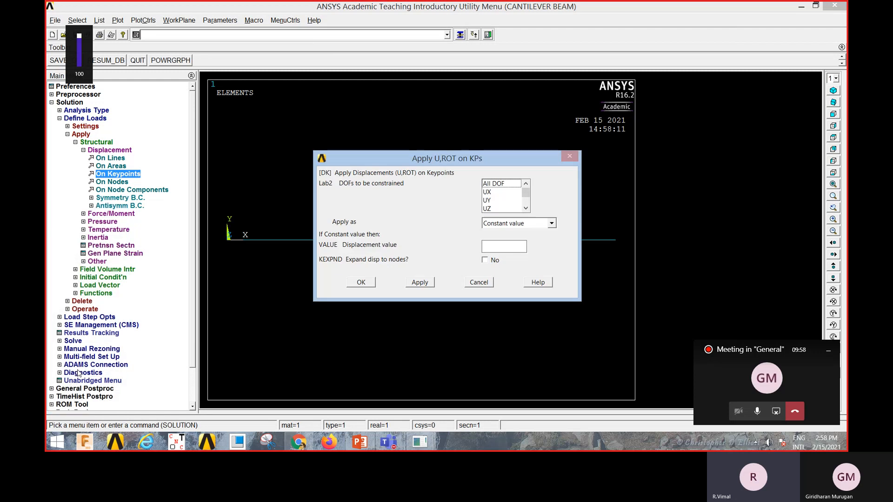
left_click(503, 185)
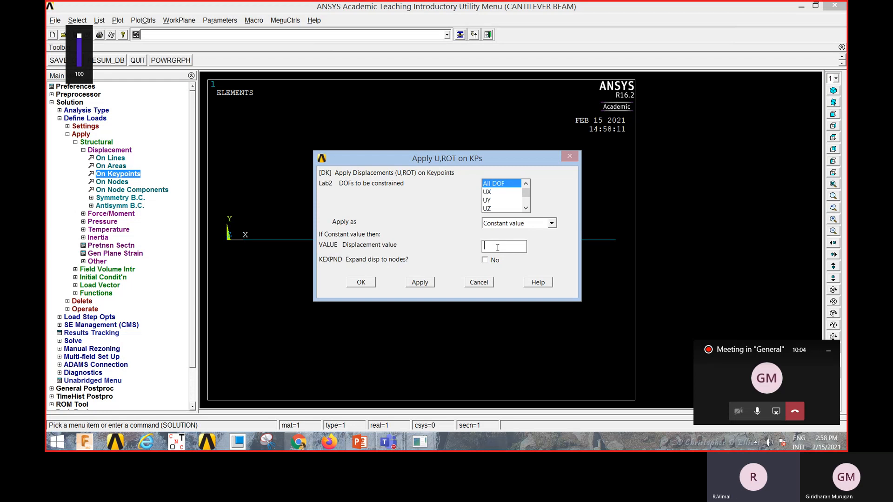
type("0")
left_click(373, 283)
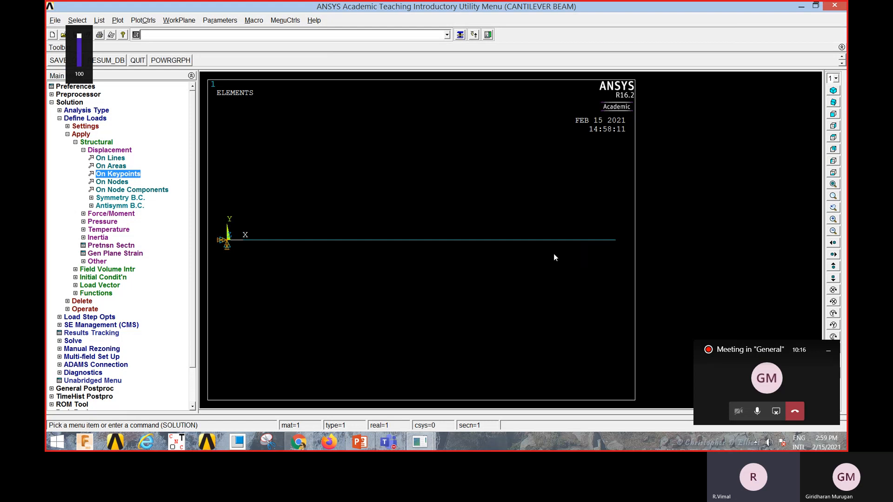
left_click(98, 214)
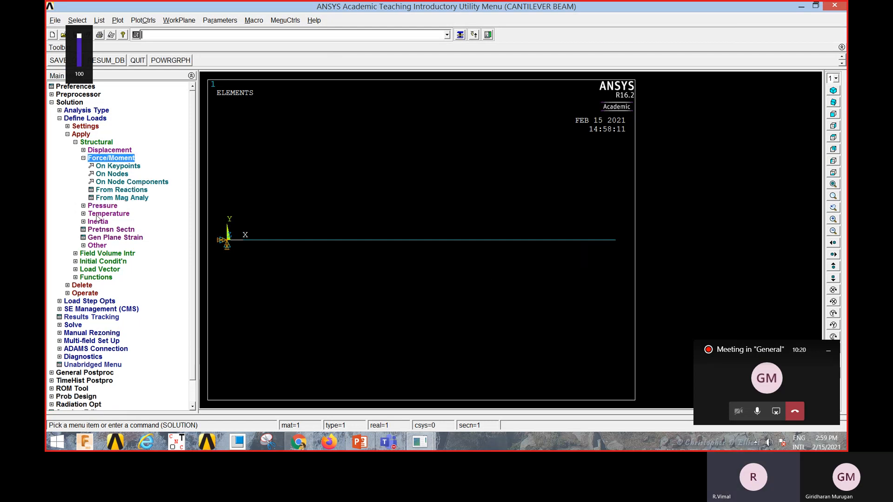
left_click(118, 166)
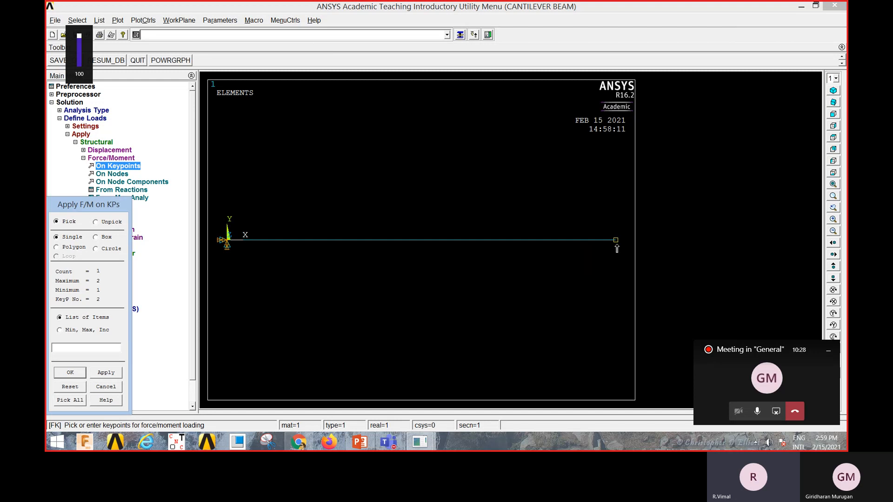
left_click(71, 374)
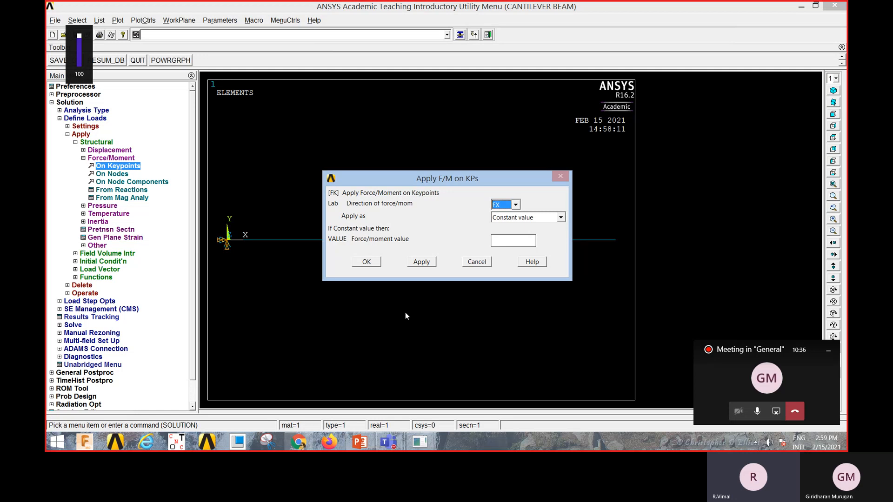
left_click(477, 262)
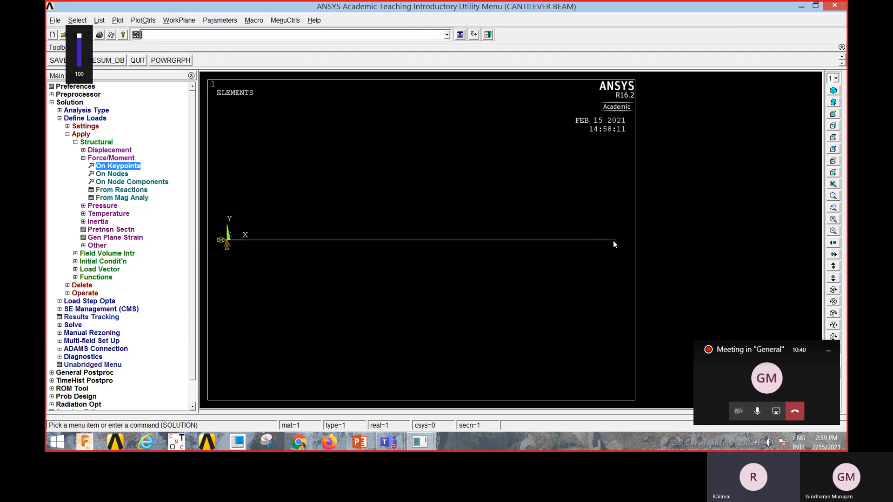
Apply a constant FY force of -1000 on keypoint 2 at the beam's free end.
left_click(119, 166)
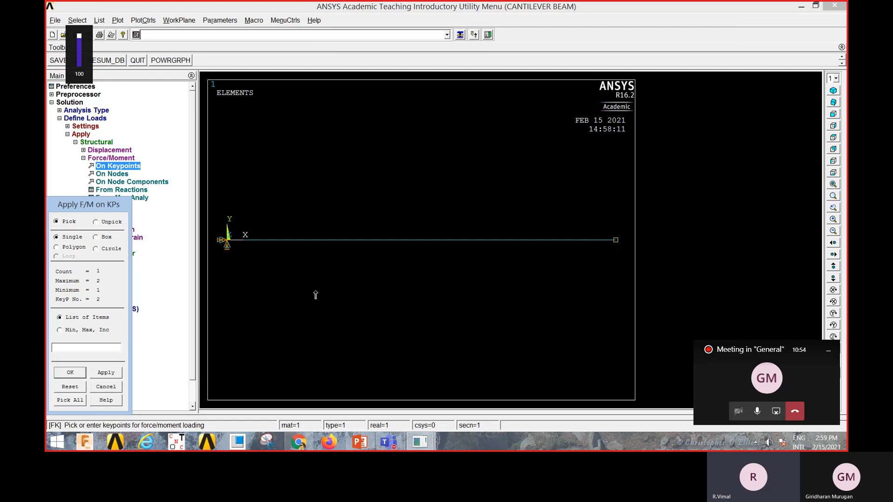
left_click(65, 374)
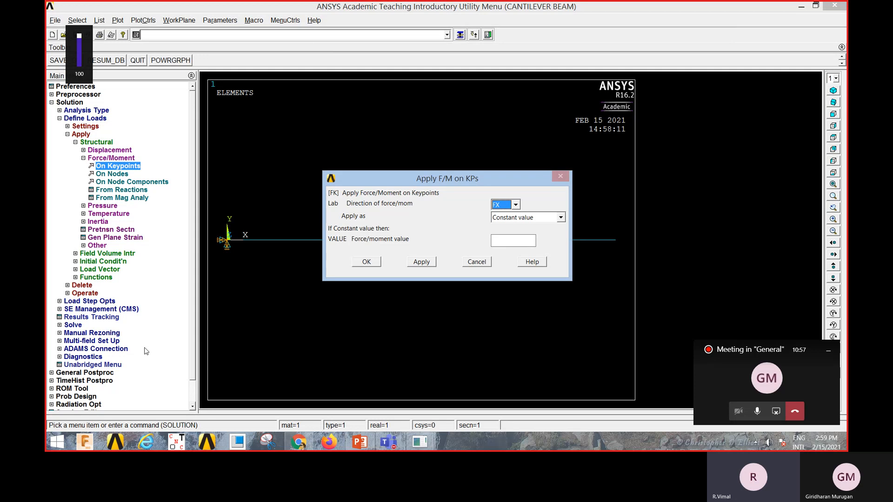
left_click(517, 205)
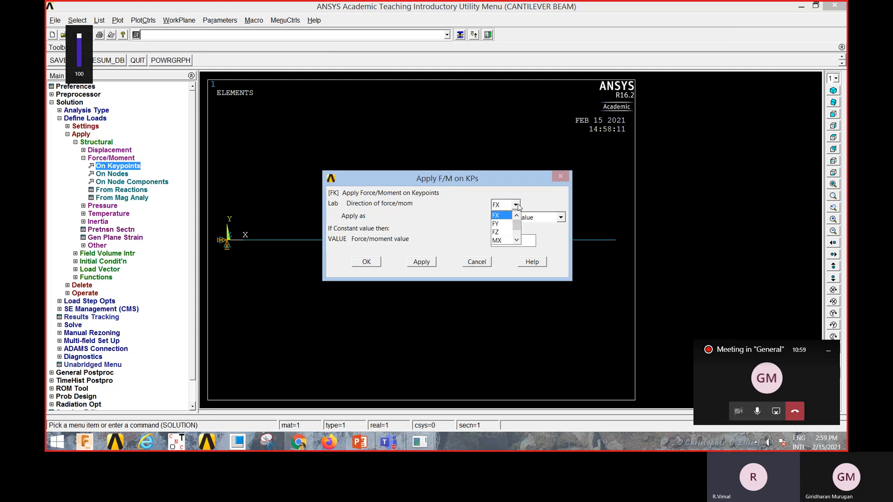
left_click(510, 224)
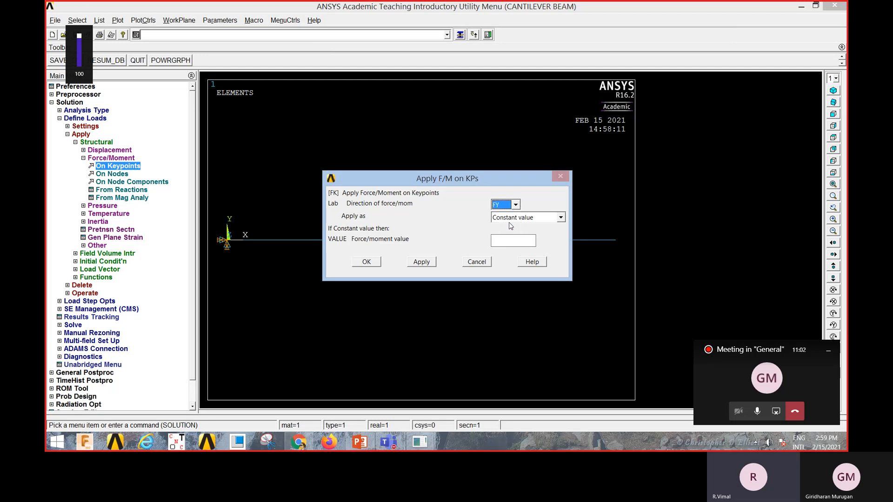
left_click(503, 240)
type("-1000")
left_click(376, 264)
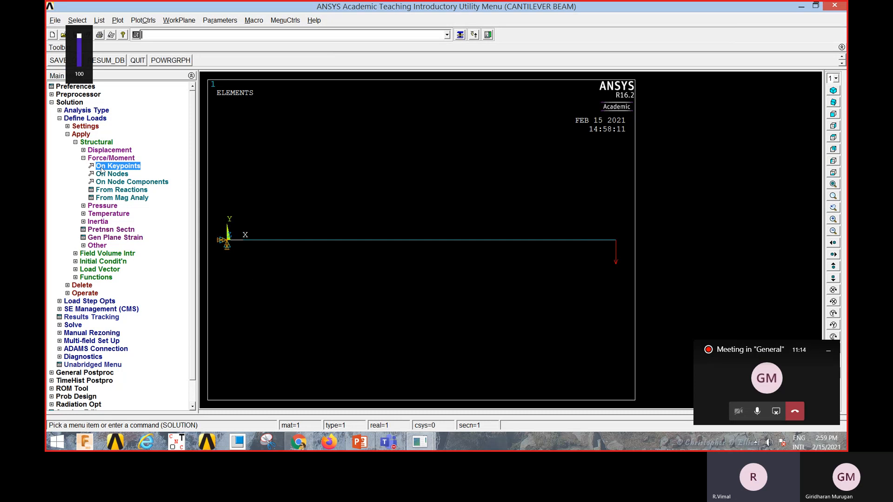
Solve the current load step.
left_click(82, 135)
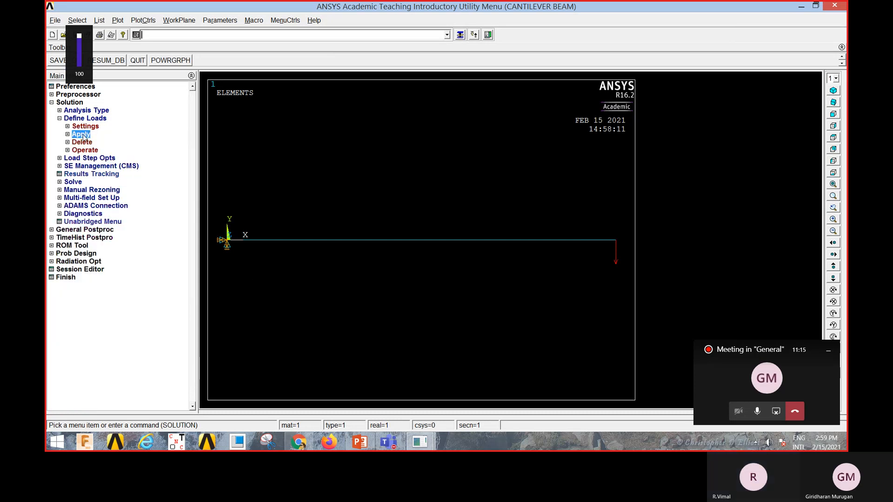
left_click(73, 182)
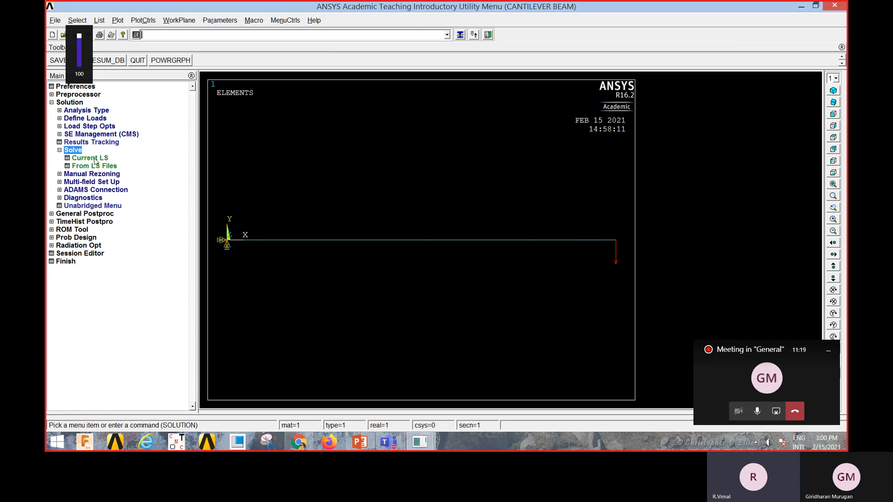
left_click(94, 158)
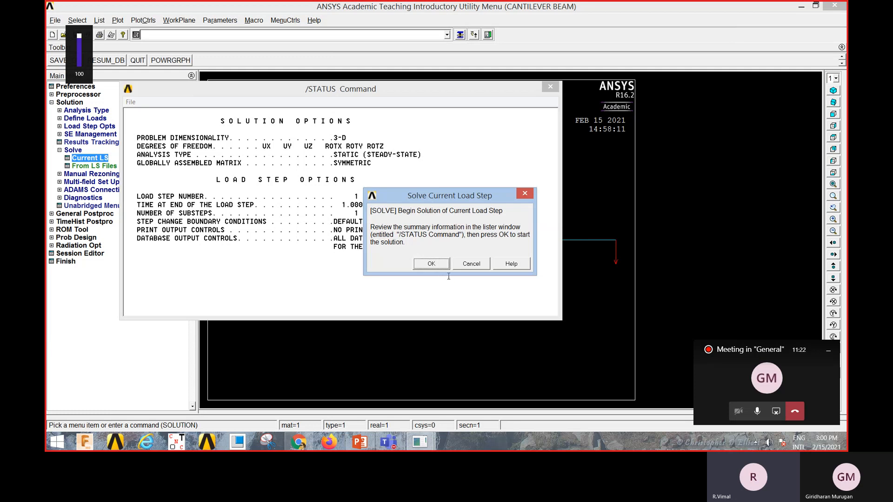
left_click(437, 266)
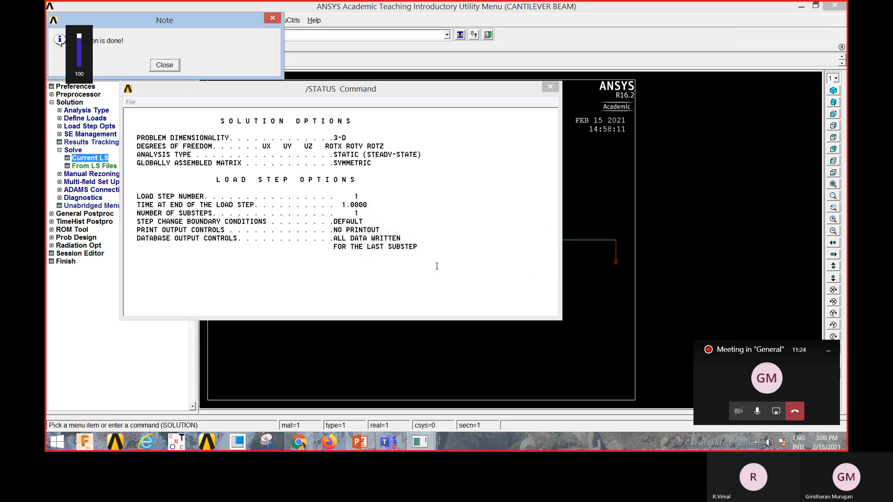
Dismiss the solution completion note and close the solution status listing.
left_click_drag(177, 21, 232, 30)
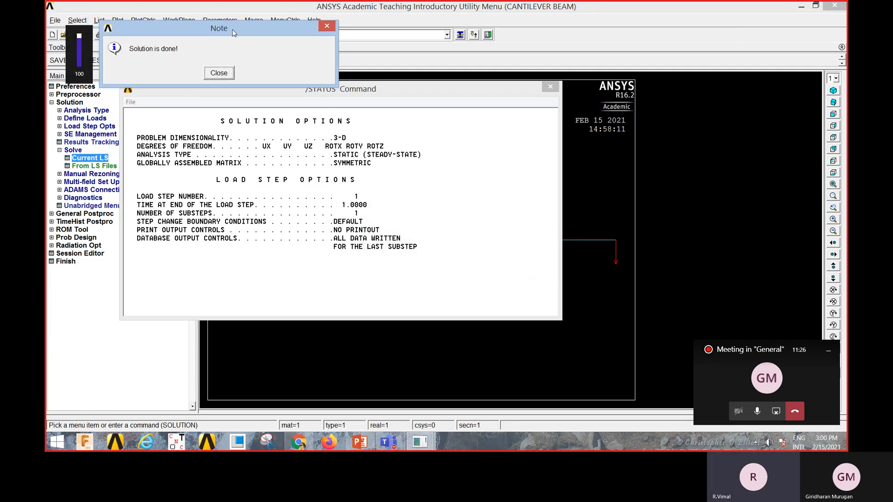
left_click(219, 73)
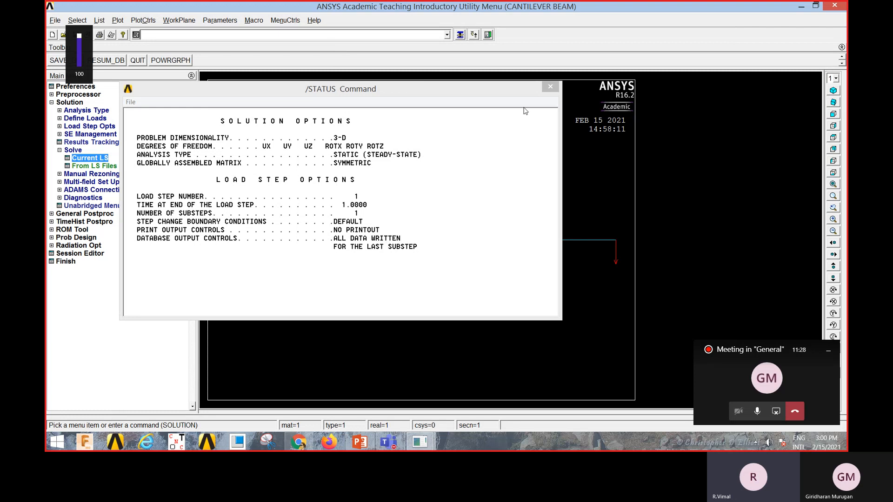
left_click(550, 88)
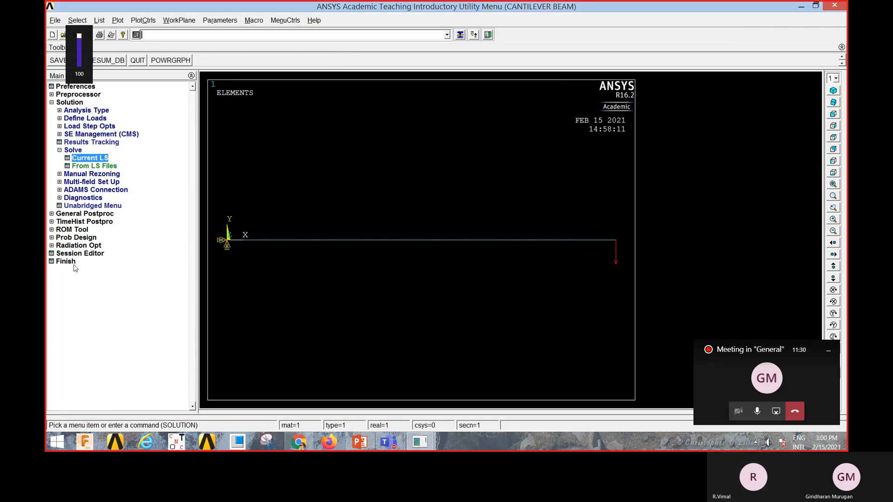
Plot the beam's deformed shape together with its undeformed shape using the Def + undeformed option.
left_click(66, 214)
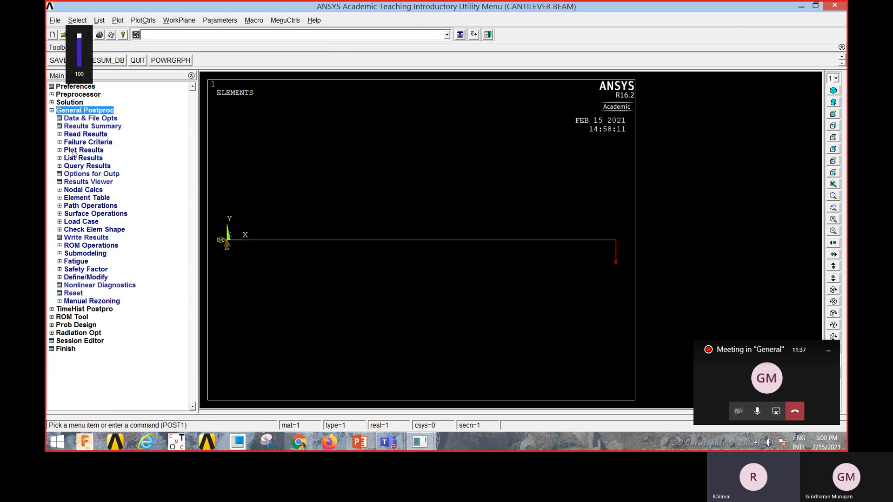
left_click(90, 150)
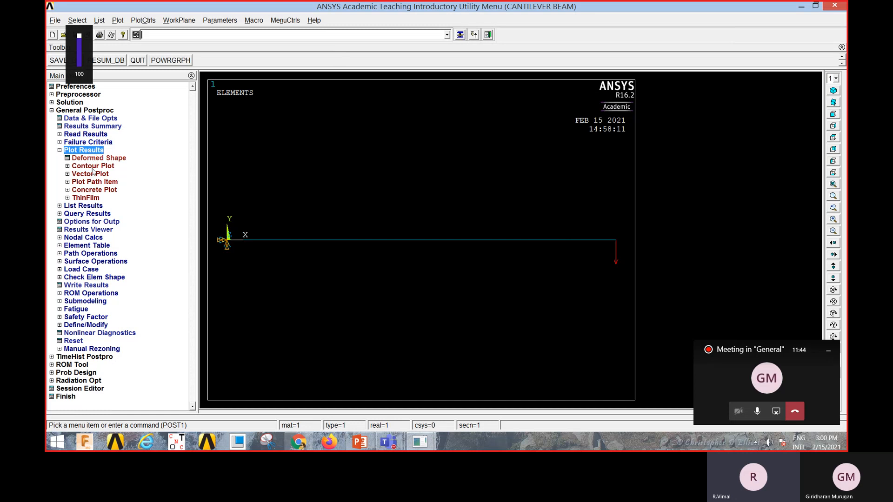
left_click(95, 159)
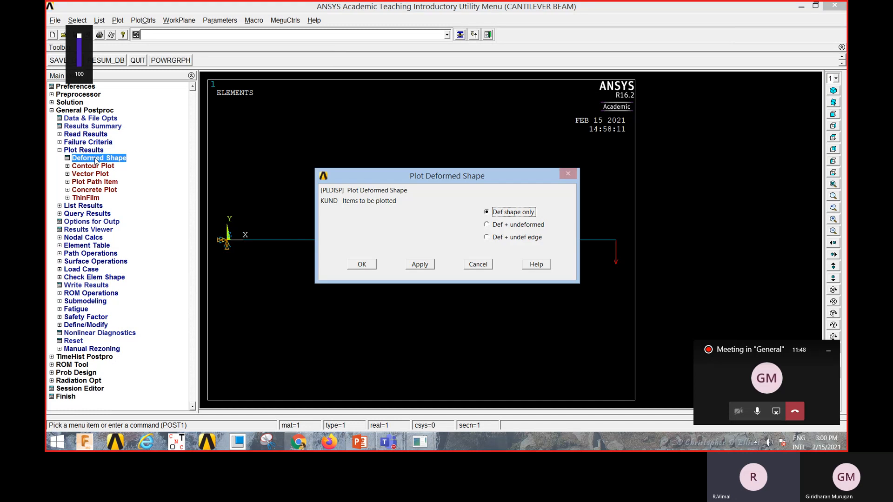
left_click(487, 226)
left_click(362, 265)
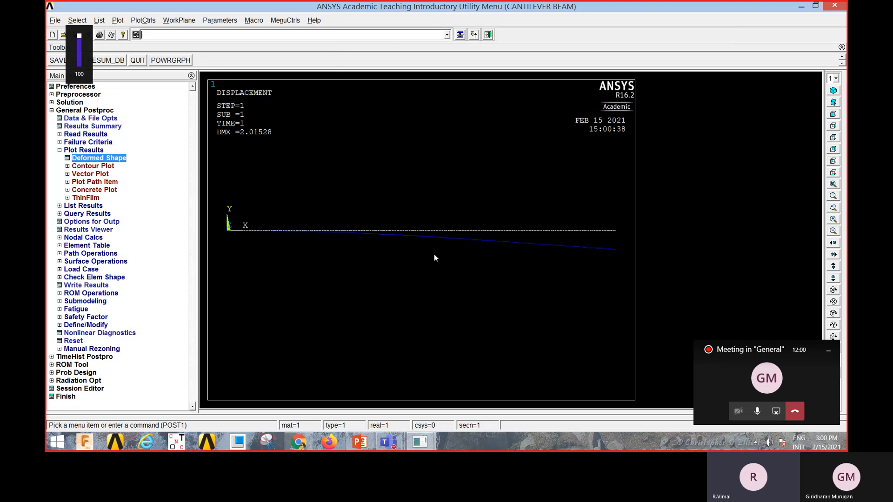
Switch to the PowerPoint beam problems, check the hand calculations for Case 1 on slide 3, and return to ANSYS.
left_click(359, 442)
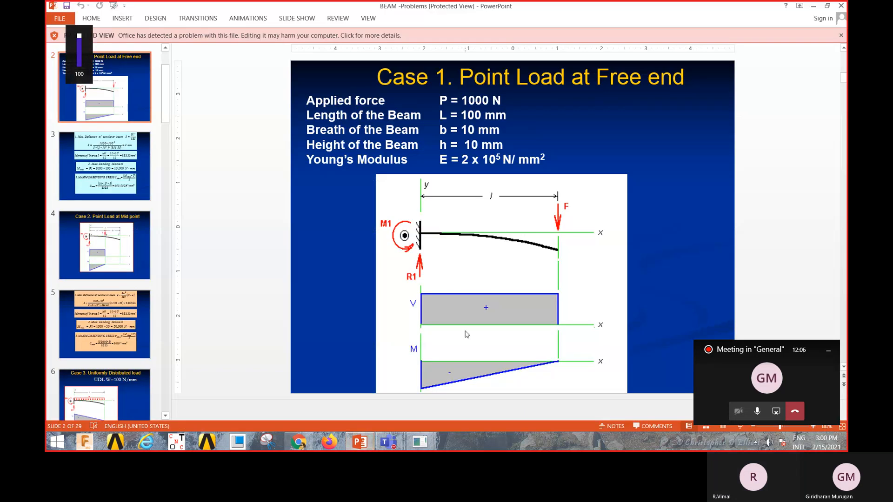
left_click(141, 173)
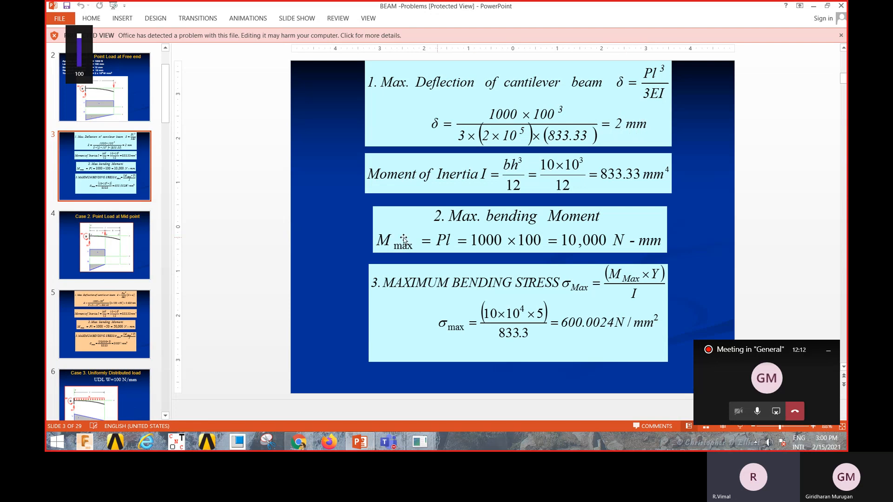
left_click(419, 443)
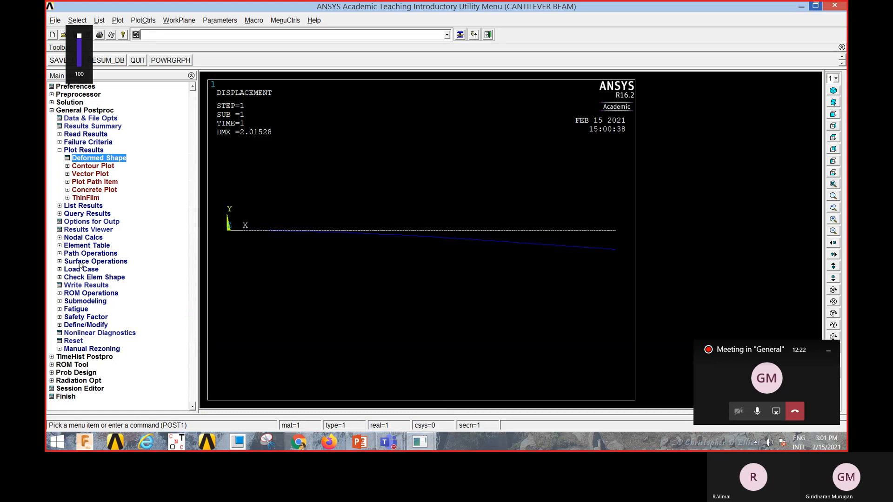
Define an element table item by sequence number for SMISC, 3.
left_click(82, 246)
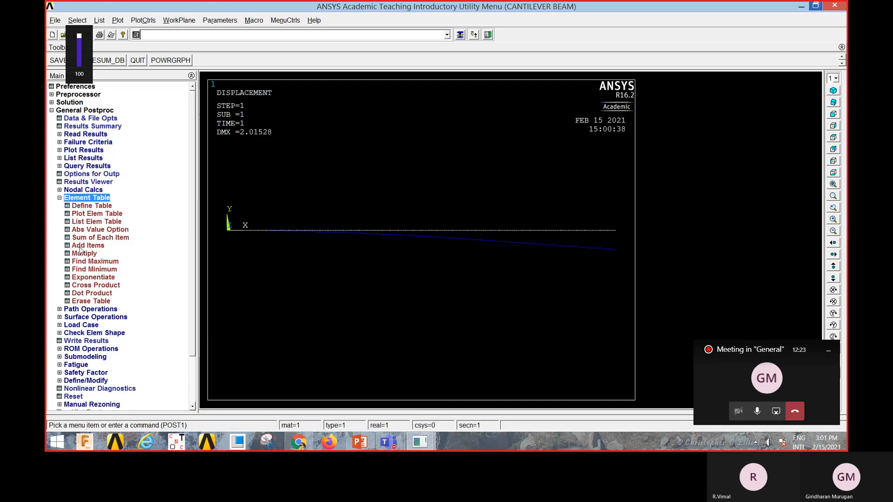
left_click(87, 208)
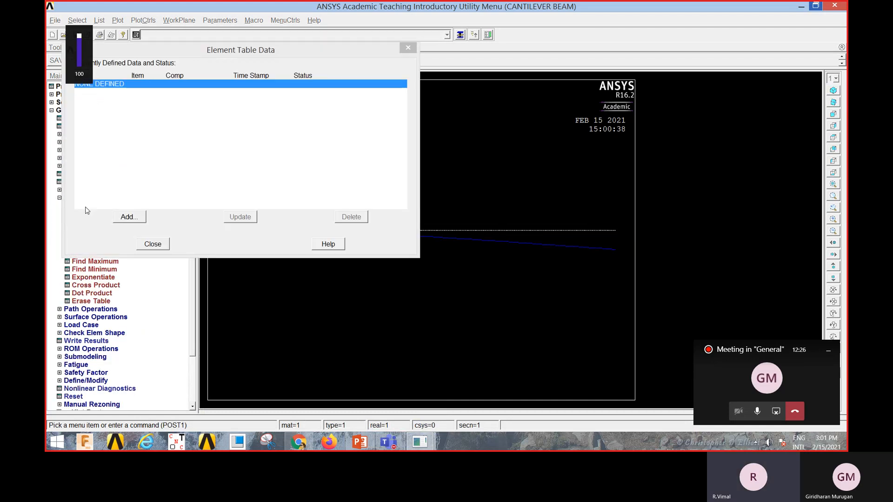
left_click(127, 218)
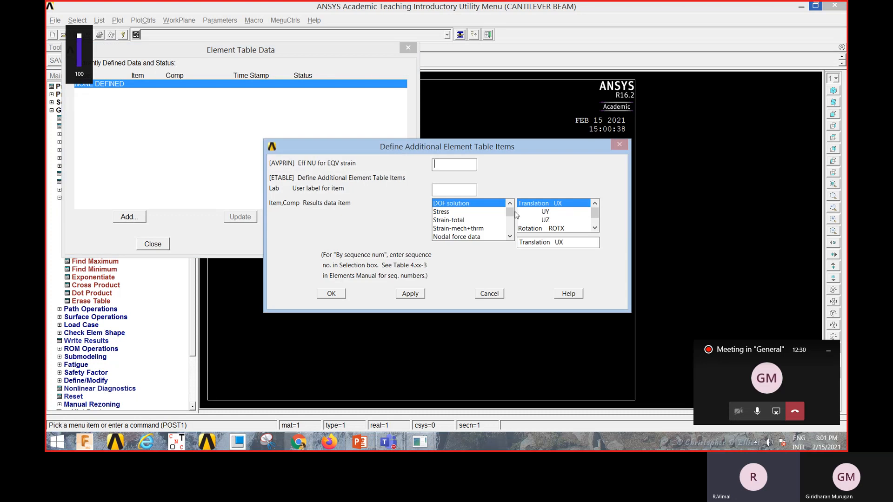
left_click_drag(510, 212, 511, 236)
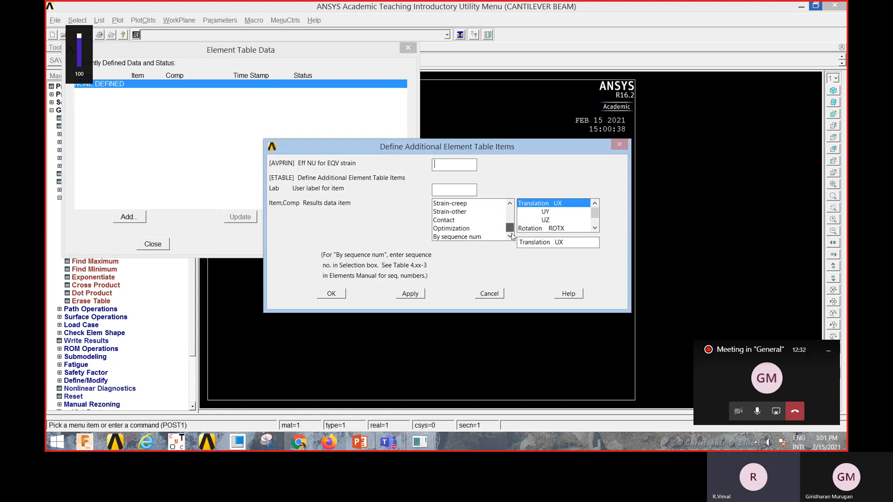
left_click(476, 237)
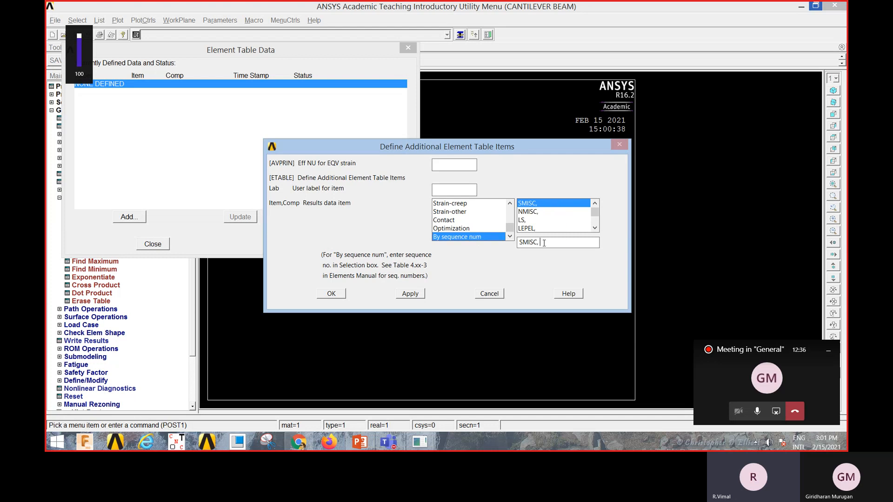
left_click(417, 295)
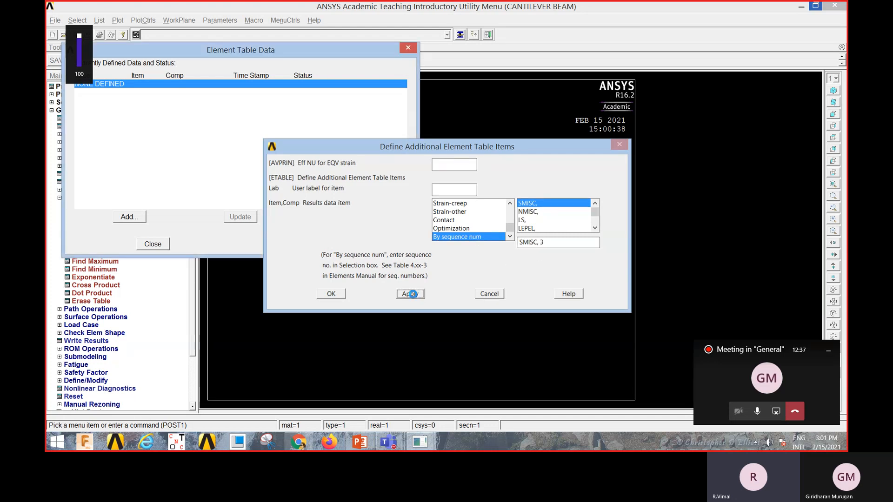
Add an element table item by sequence number for SMISC, 6.
left_click_drag(510, 213, 510, 237)
left_click(484, 237)
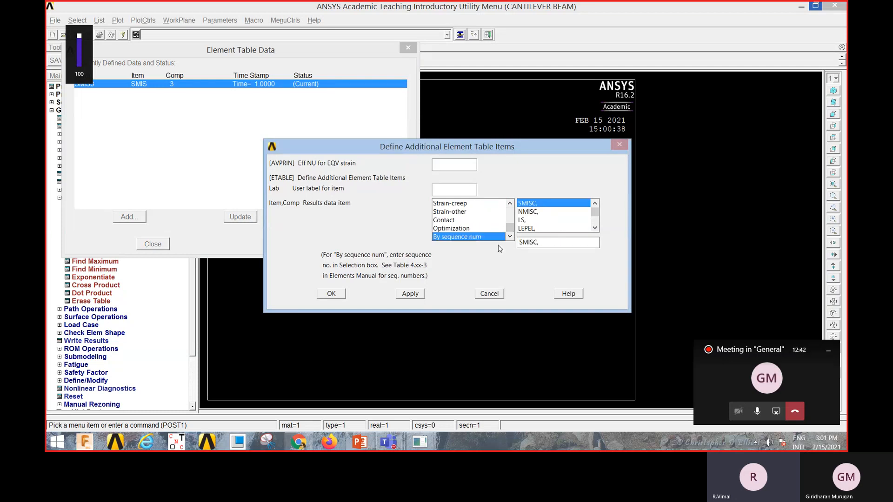
left_click(552, 242)
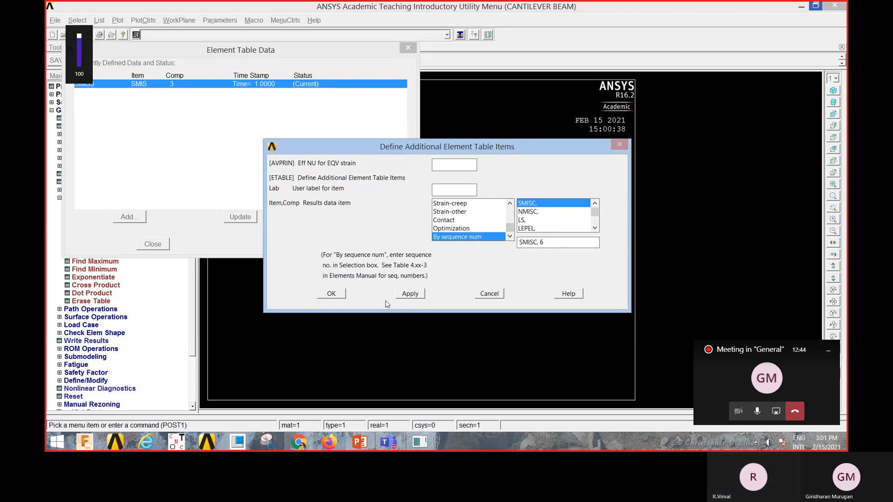
left_click(410, 294)
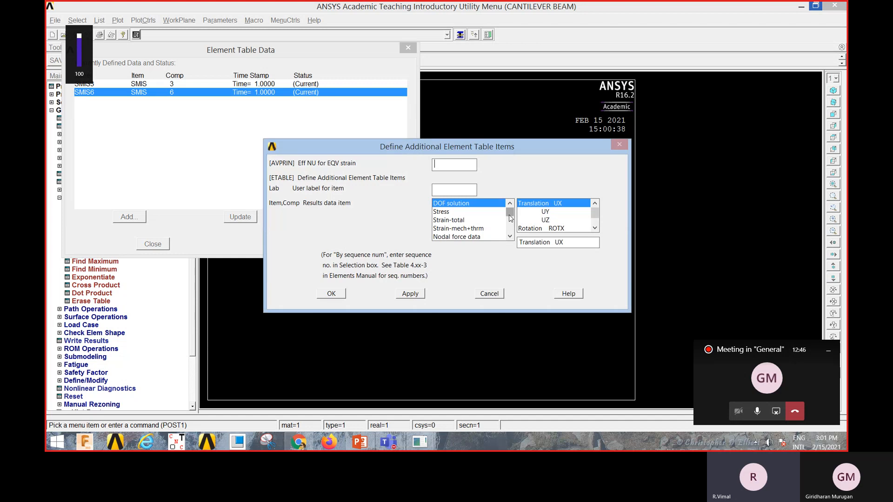
Add an element table item by sequence number for SMISC, 16.
left_click_drag(509, 214, 510, 237)
left_click(476, 237)
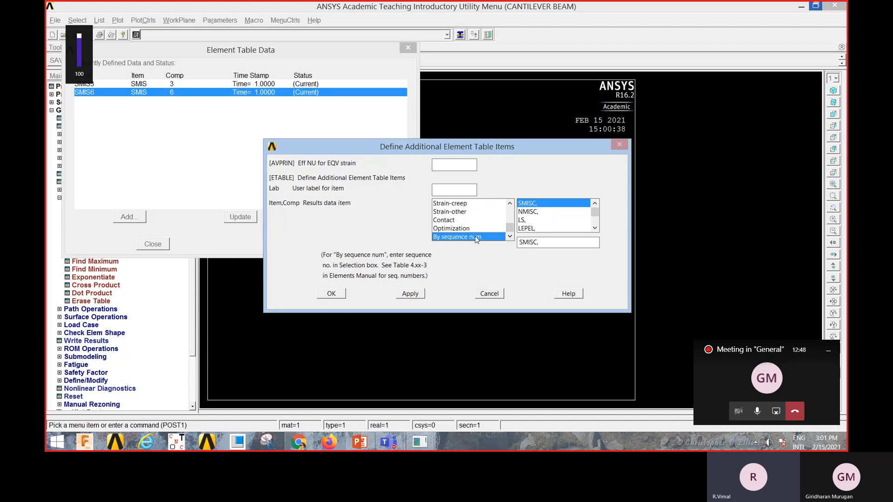
left_click(547, 243)
type("16")
left_click(410, 294)
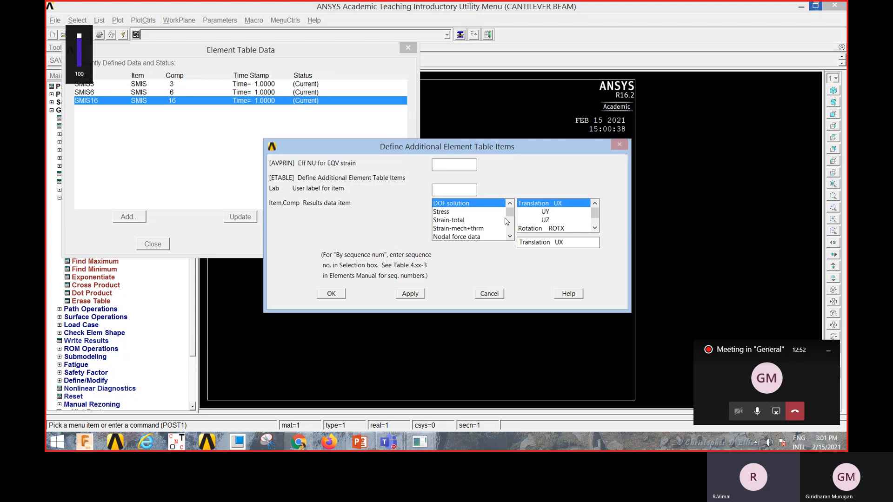
Add an element table item by sequence number for SMISC, 19 and close the element table data.
left_click_drag(510, 215, 510, 237)
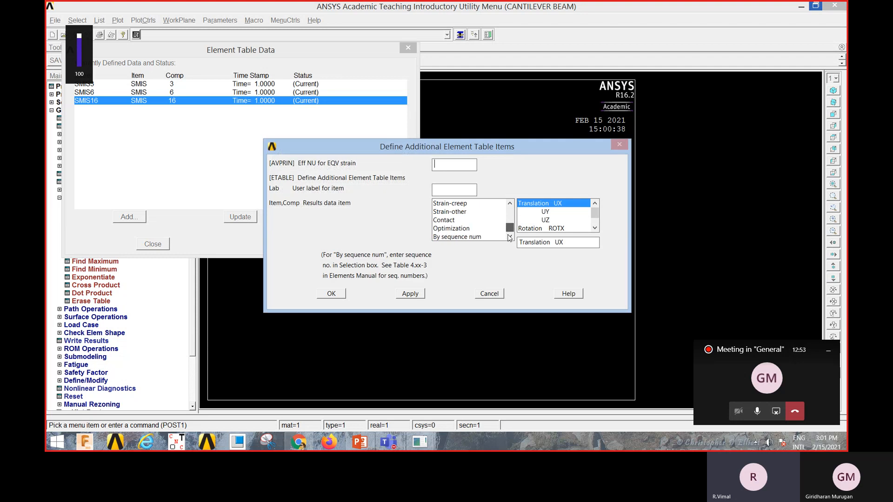
left_click(477, 237)
left_click(545, 243)
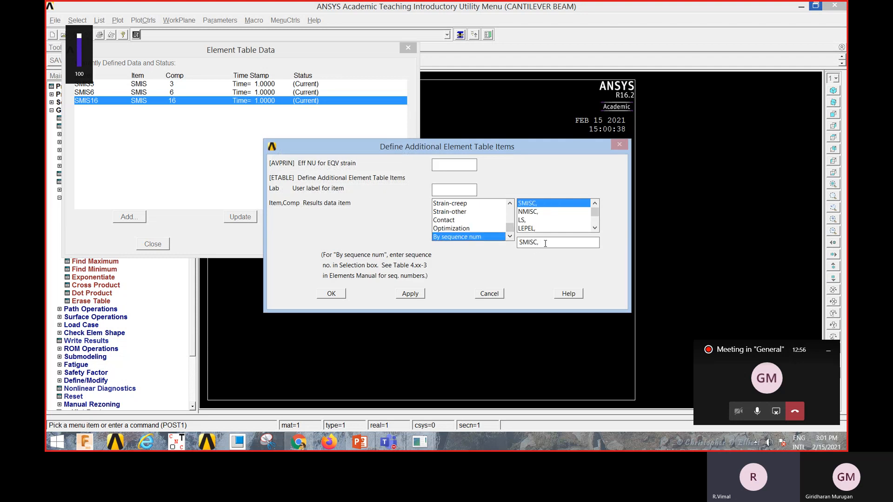
left_click(331, 294)
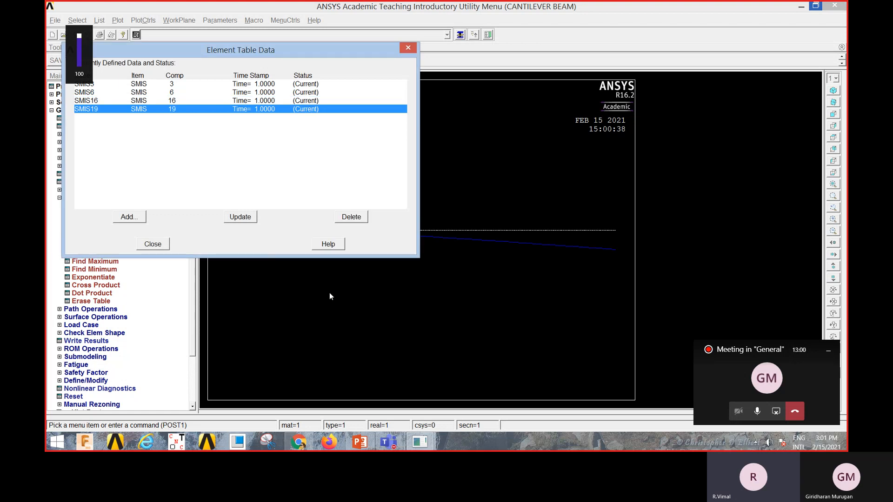
left_click(153, 244)
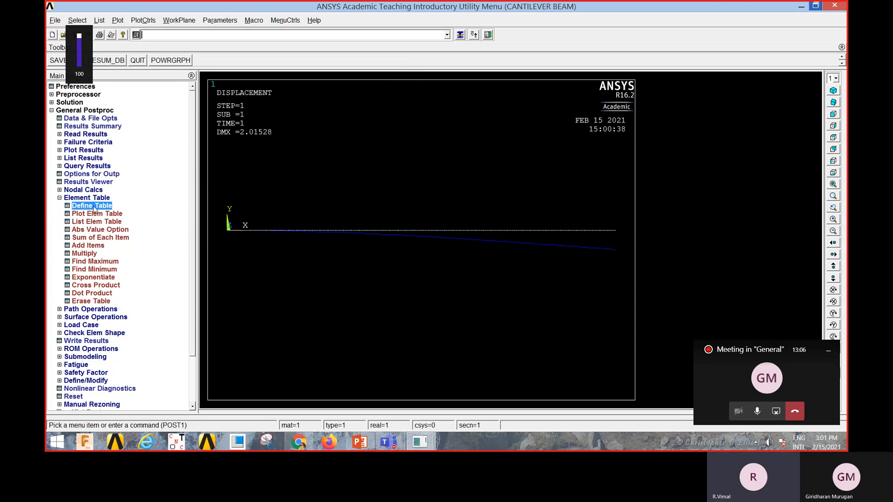
Plot the line element results on the undeformed shape with SMIS3 at node I and SMIS16 at node J.
left_click(87, 150)
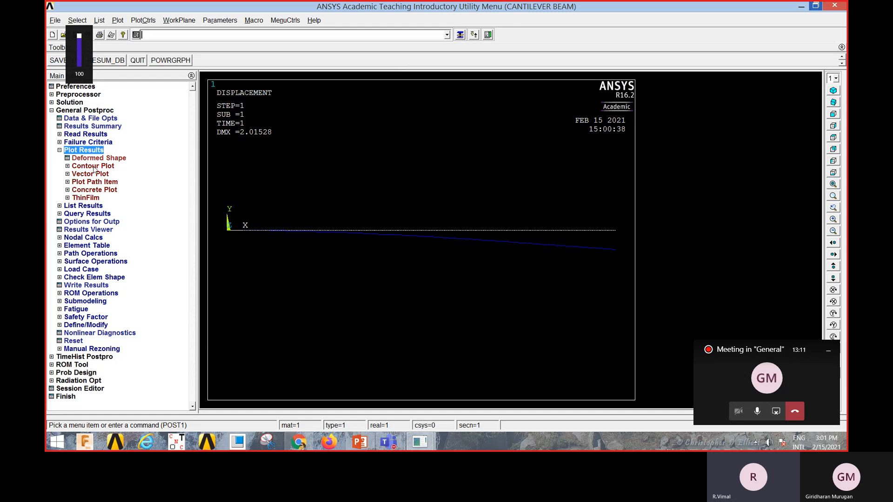
left_click(93, 167)
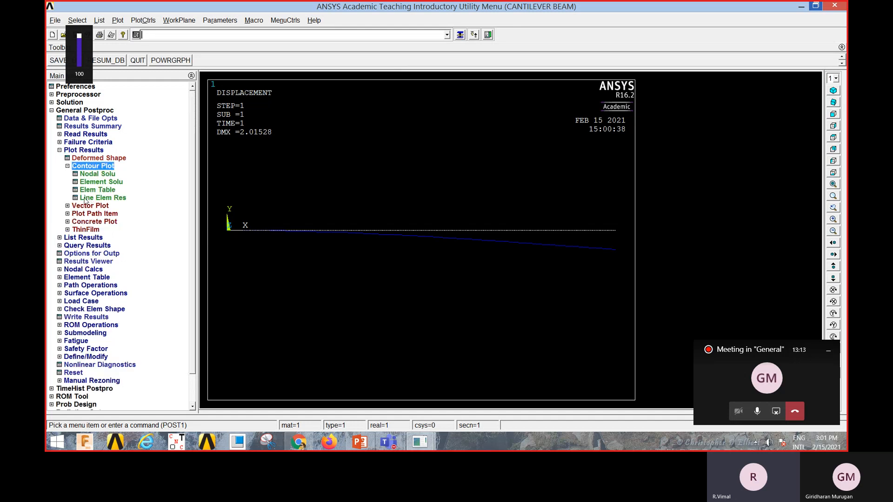
left_click(103, 198)
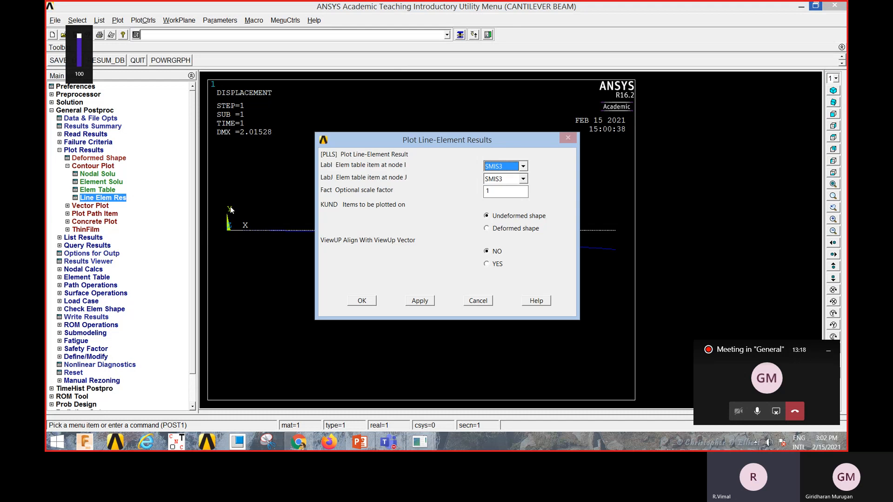
left_click(525, 179)
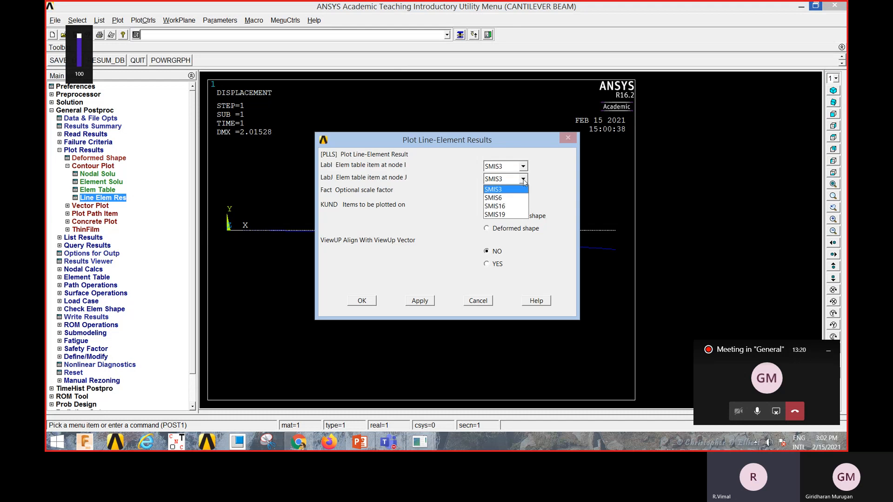
left_click(518, 207)
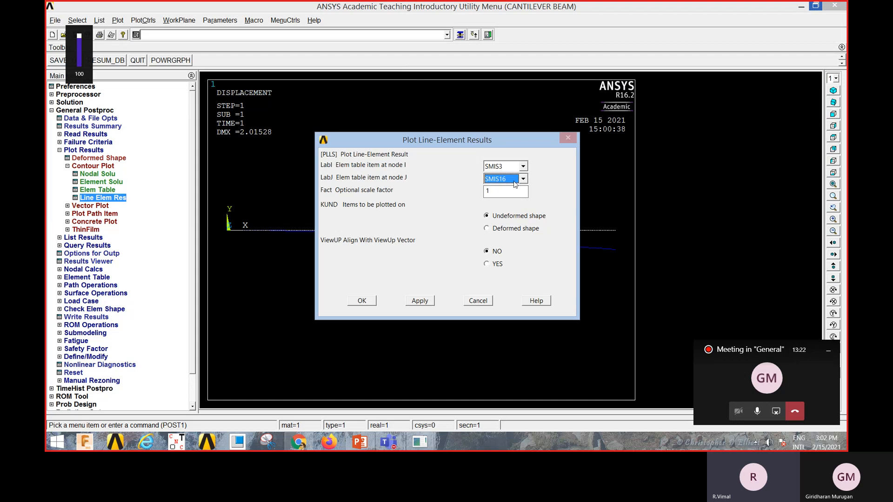
left_click(370, 301)
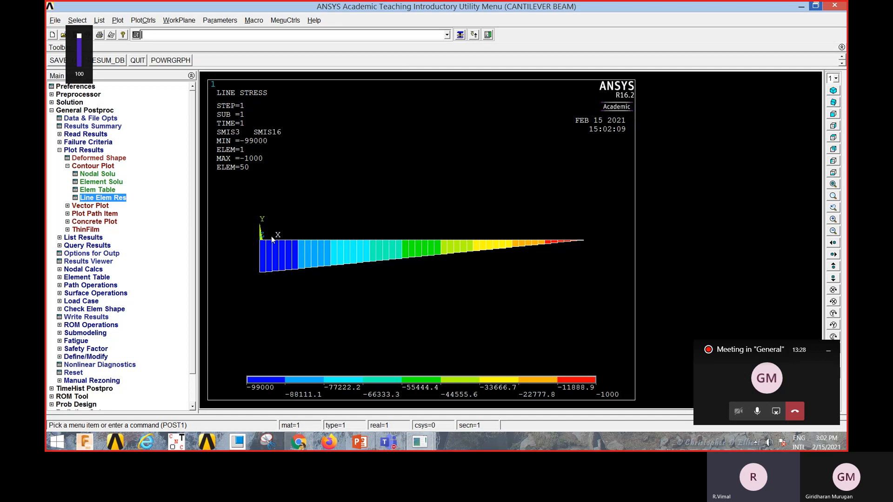
Plot the line element results on the undeformed shape with SMIS6 at node I and SMIS19 at node J.
left_click(111, 198)
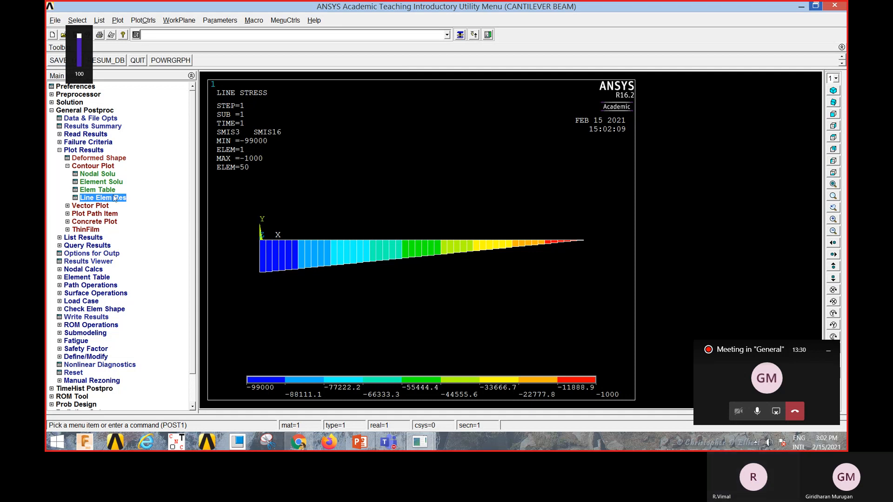
left_click(520, 182)
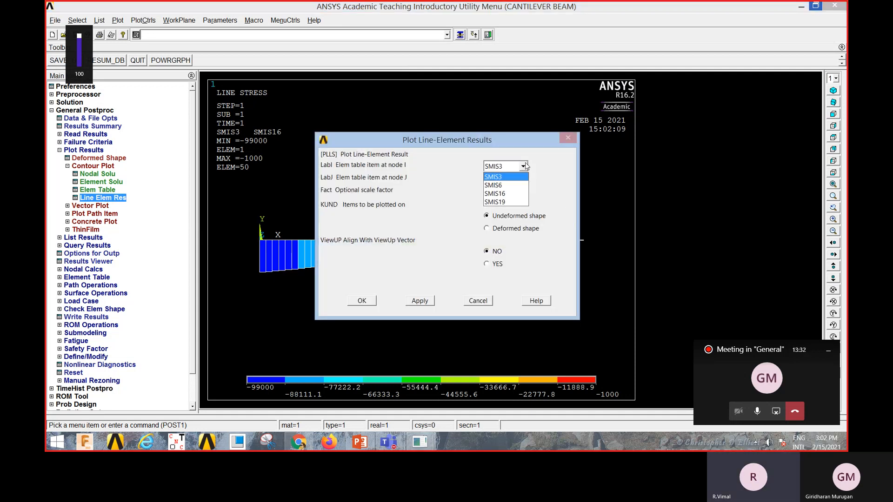
left_click(518, 183)
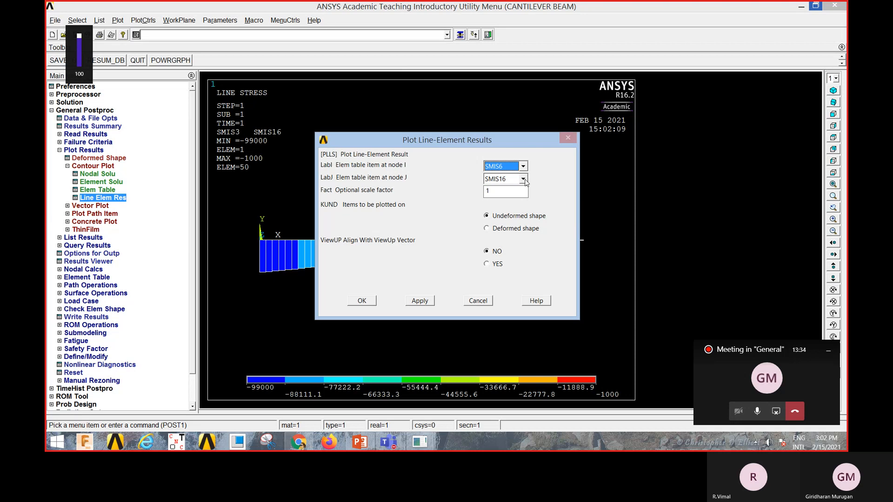
left_click(524, 179)
left_click(518, 214)
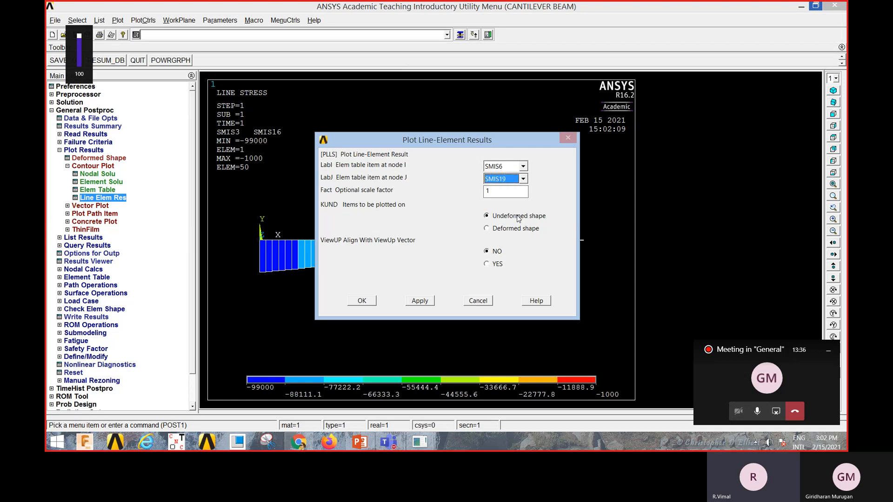
left_click(362, 302)
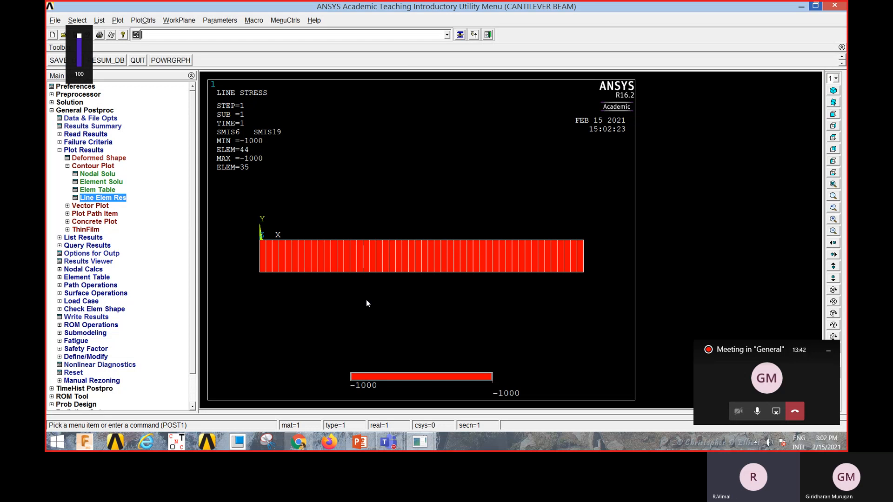
Switch to PowerPoint and review the Case 1 shear and moment diagrams and the Case 3 uniformly distributed load slide.
left_click(357, 443)
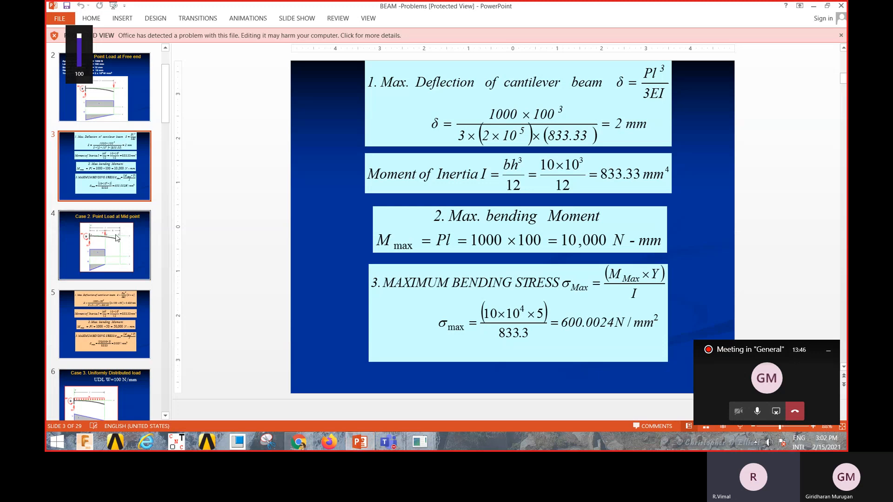
left_click(123, 111)
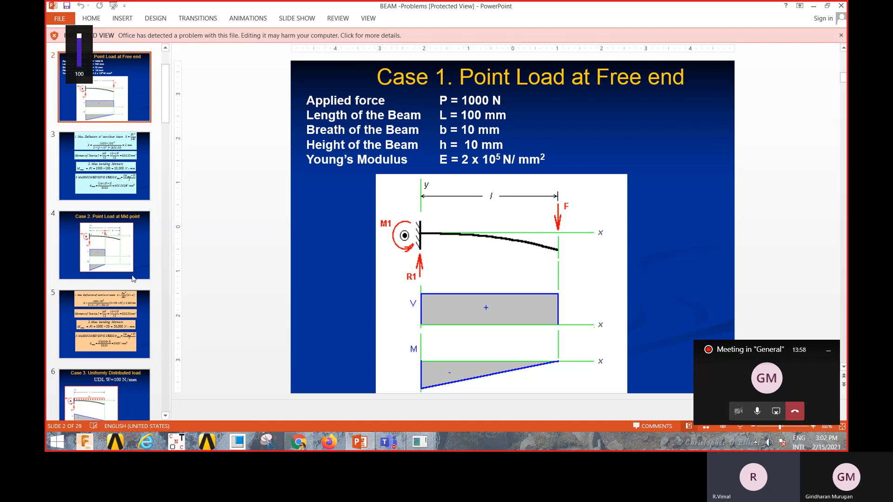
left_click(104, 391)
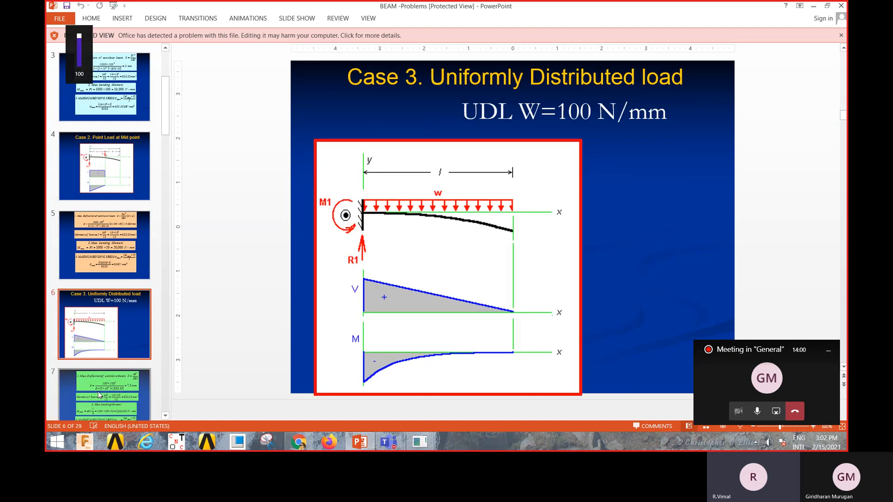